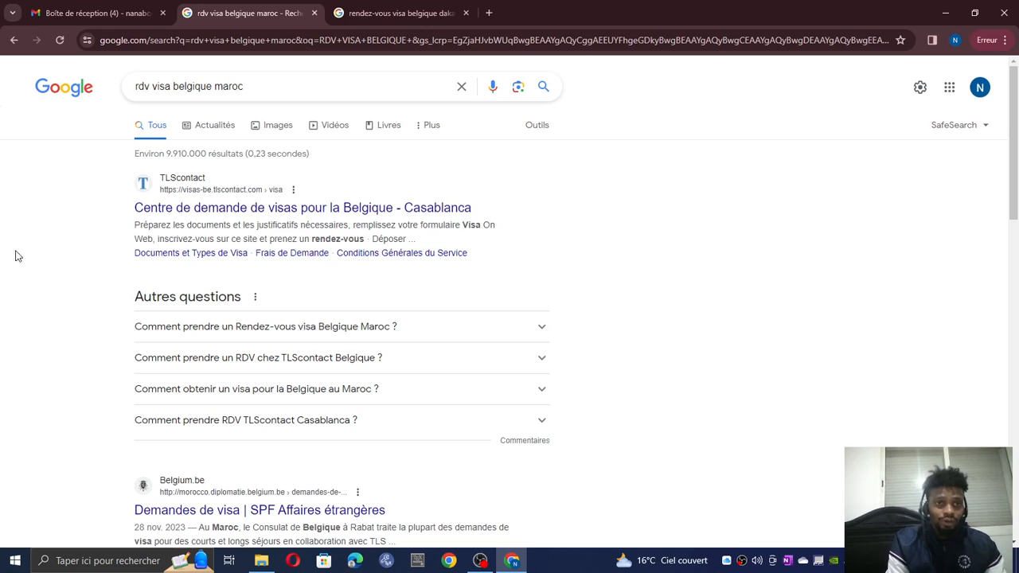
- Compare the Morocco and Dakar Belgian visa search results, closing the suggestion lists
{"action": "left_click", "coordinate": [267, 86]}
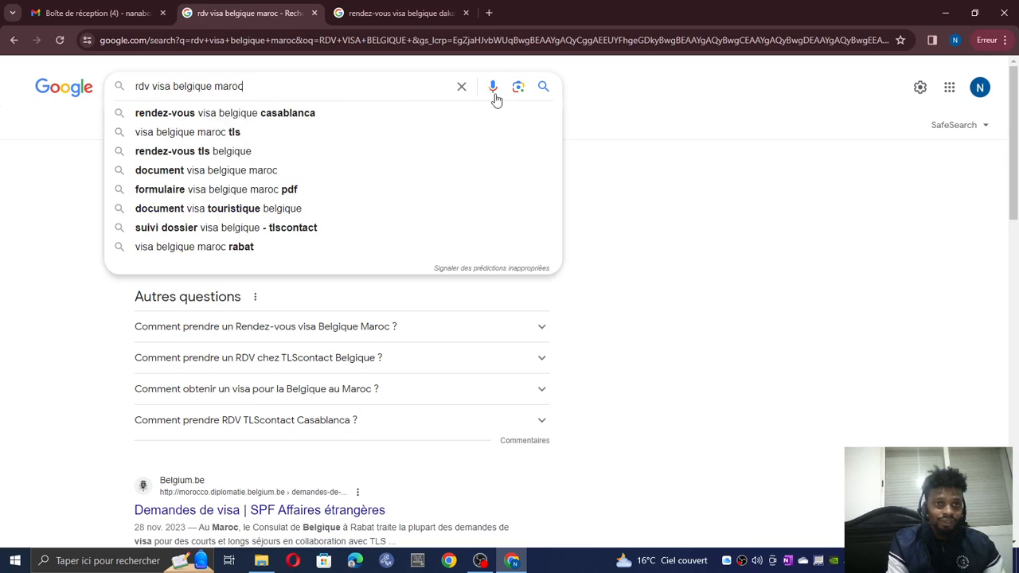
{"action": "left_click", "coordinate": [403, 11]}
{"action": "left_click", "coordinate": [347, 81]}
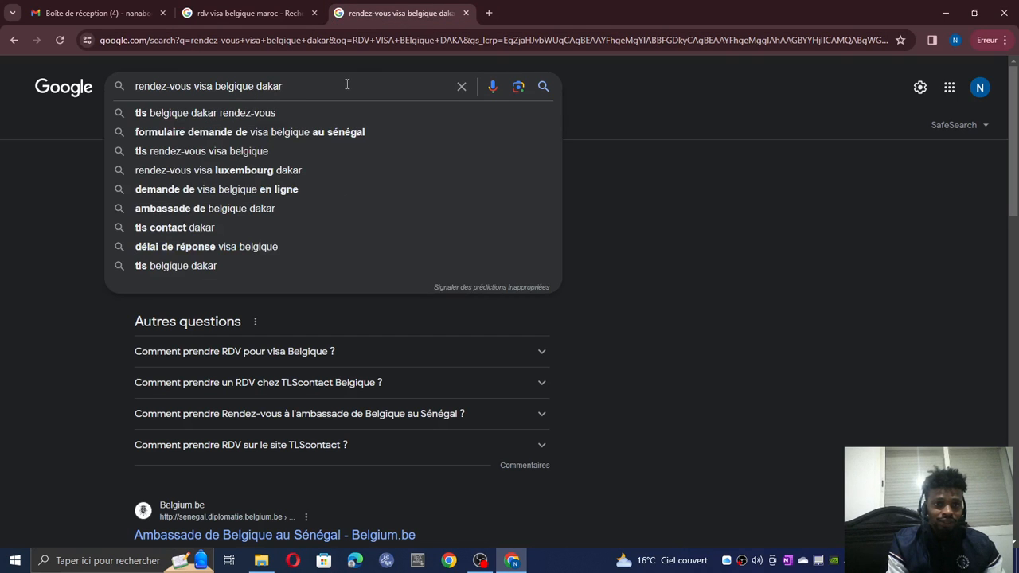
{"action": "left_click", "coordinate": [187, 103]}
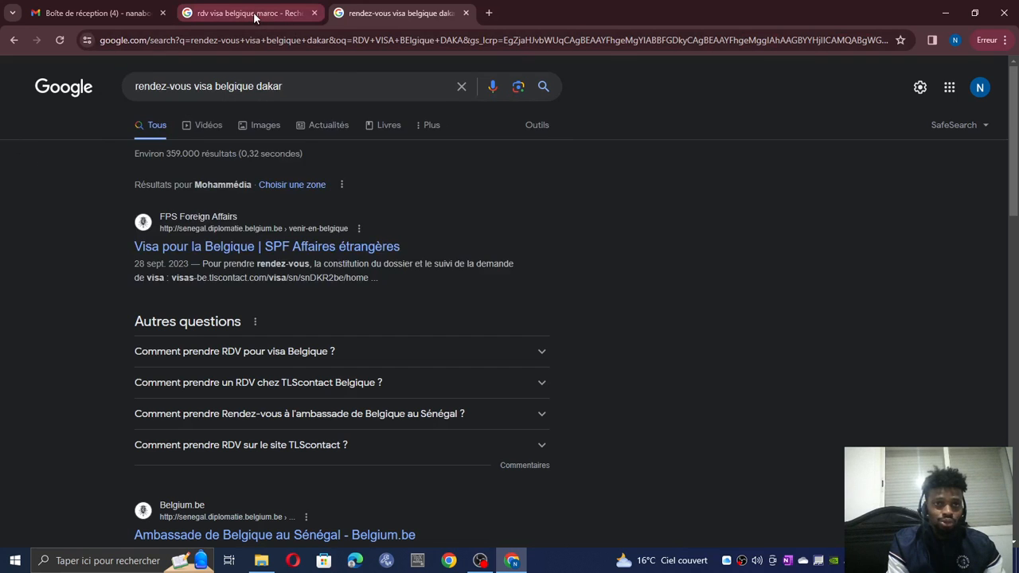
{"action": "left_click", "coordinate": [253, 13]}
{"action": "left_click", "coordinate": [367, 12]}
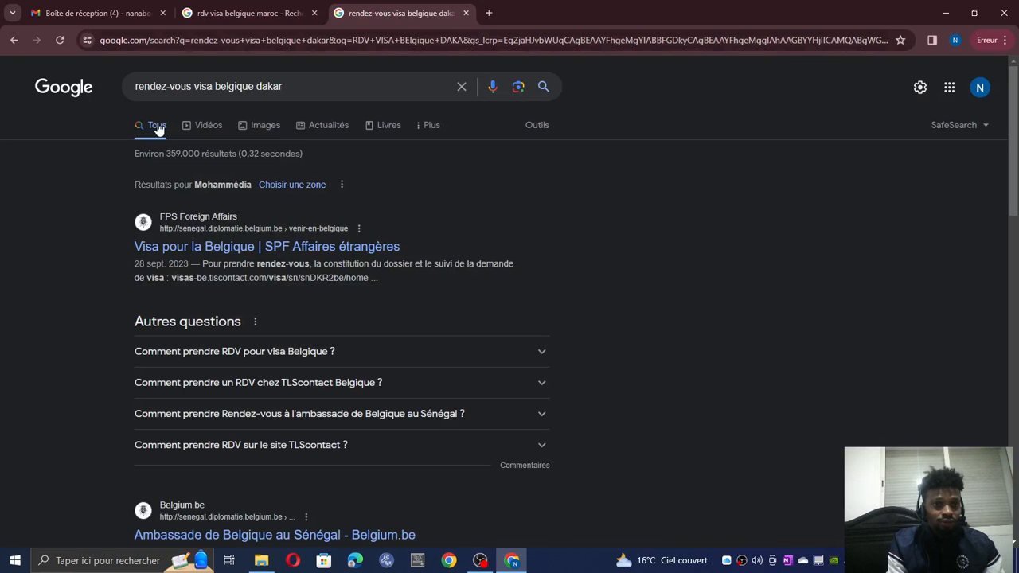
{"action": "left_click", "coordinate": [246, 13]}
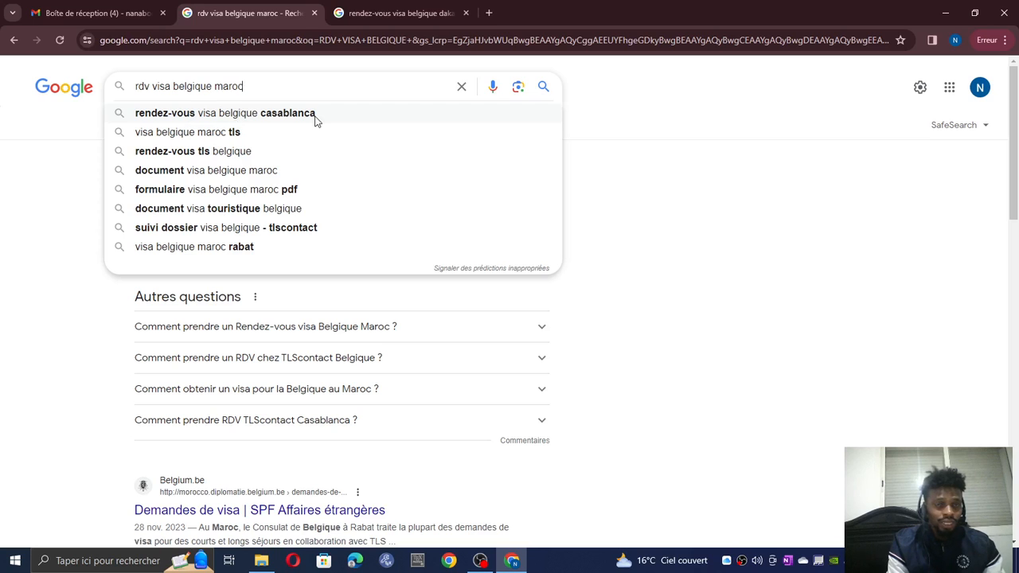
{"action": "left_click", "coordinate": [643, 155]}
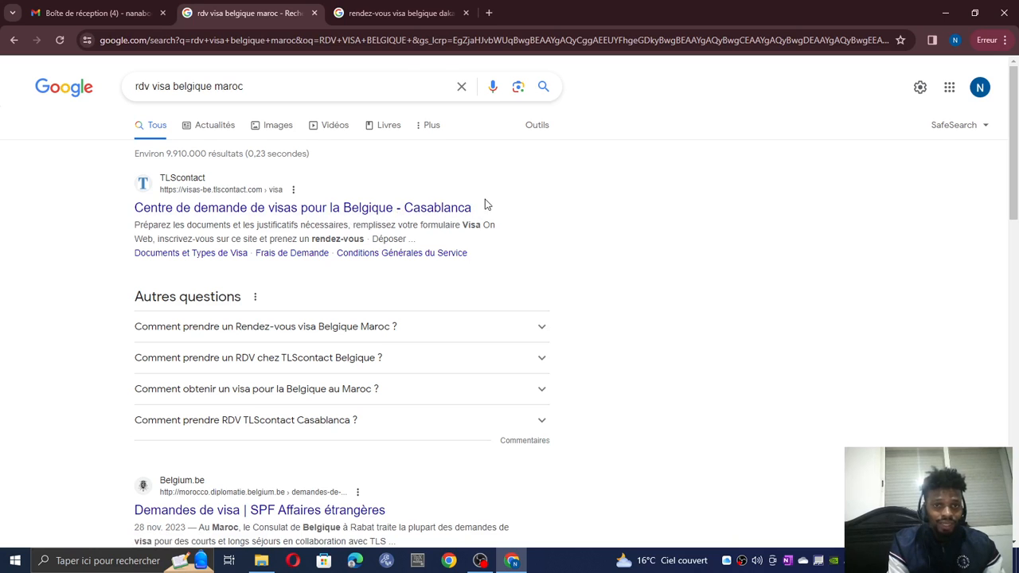
- Recheck the Dakar results, then open the TLScontact Casablanca visa centre result
{"action": "left_click", "coordinate": [402, 8]}
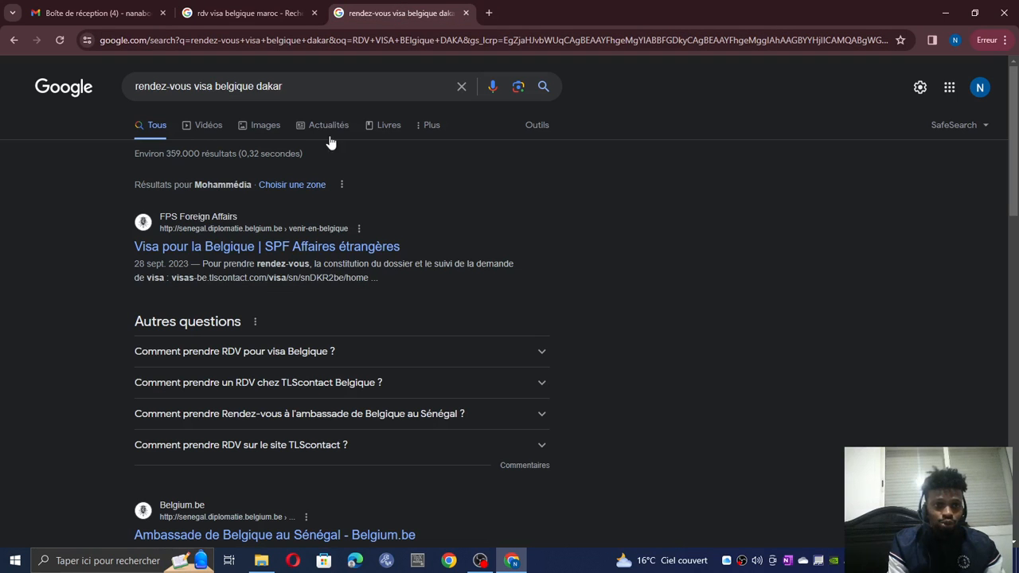
{"action": "scroll", "coordinate": [304, 305], "scroll_direction": "down", "scroll_amount": 4}
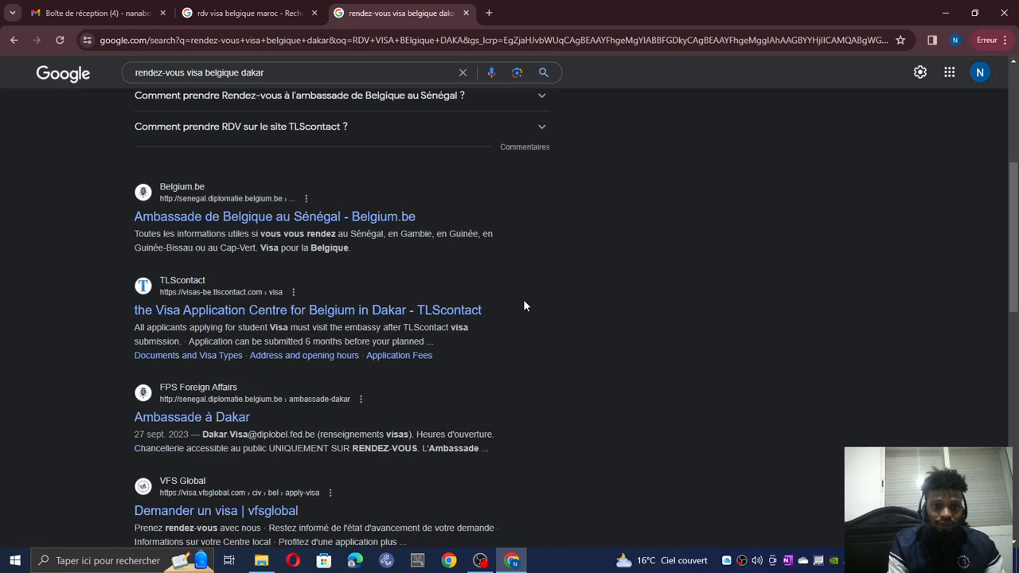
{"action": "scroll", "coordinate": [389, 270], "scroll_direction": "up", "scroll_amount": 4}
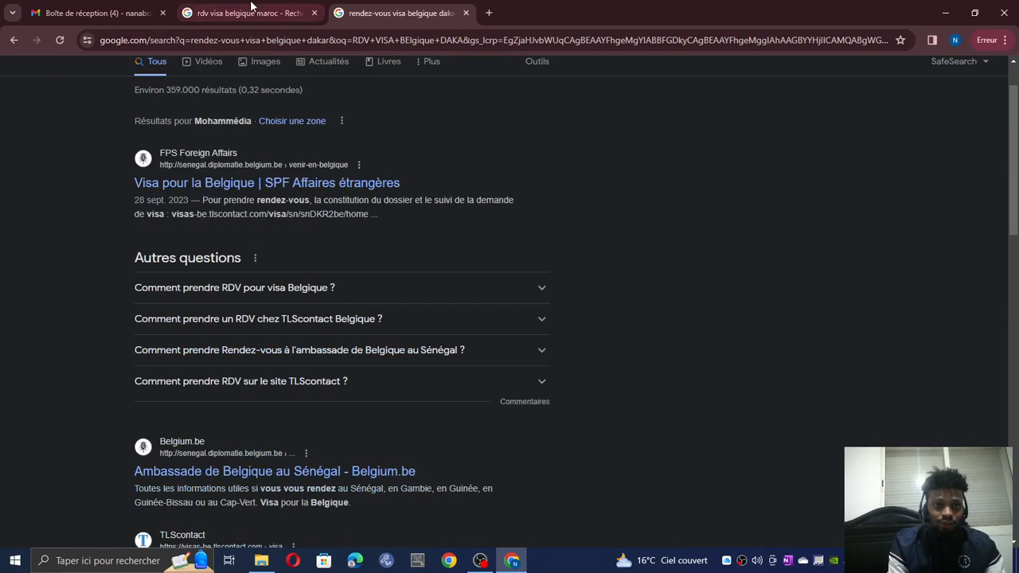
{"action": "left_click", "coordinate": [248, 13]}
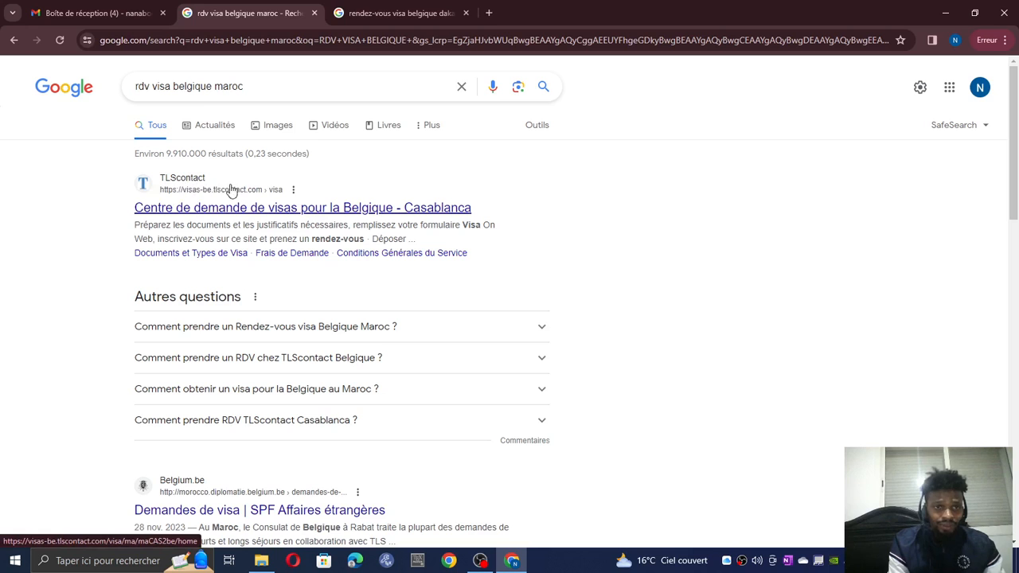
{"action": "left_click", "coordinate": [207, 194]}
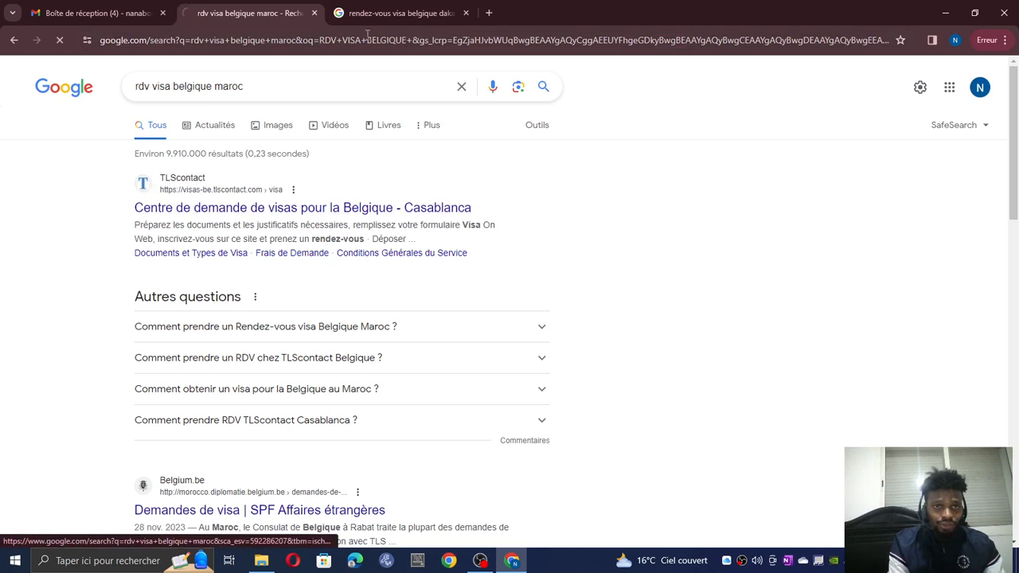
- Go to the TLScontact sign-in page and choose to create a new account
{"action": "mouse_move", "coordinate": [369, 13]}
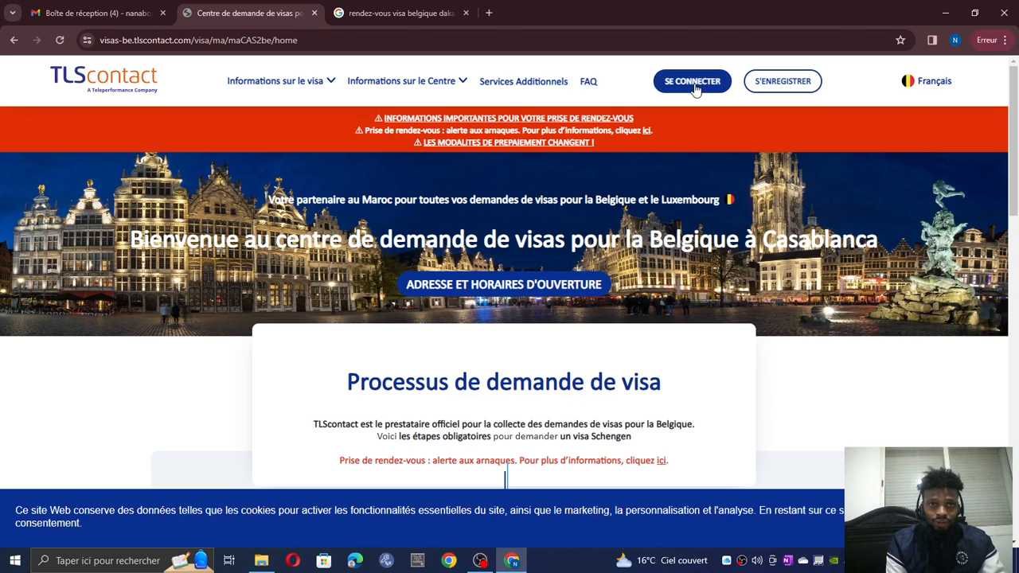
{"action": "left_click", "coordinate": [694, 86]}
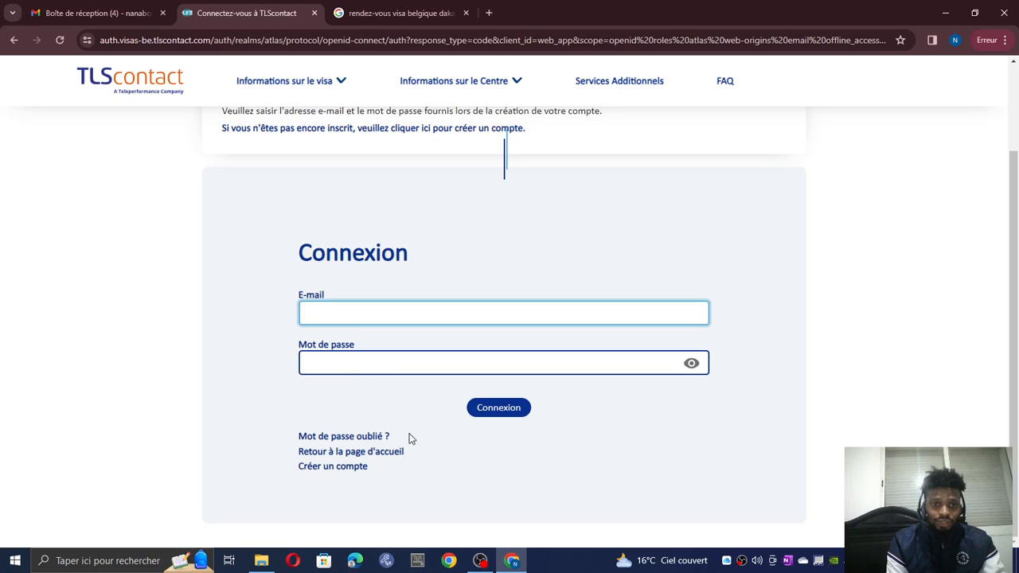
{"action": "left_click", "coordinate": [332, 465]}
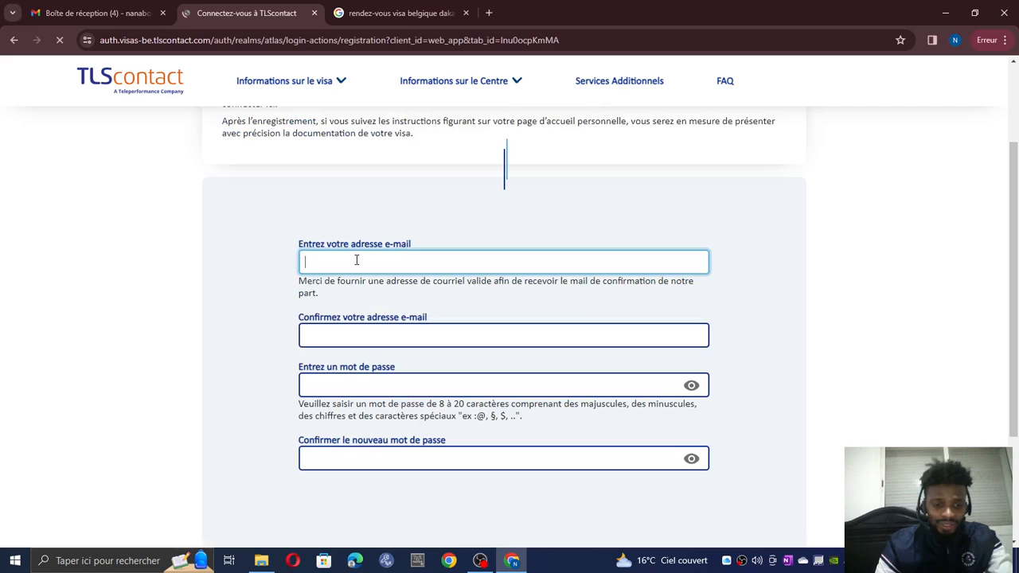
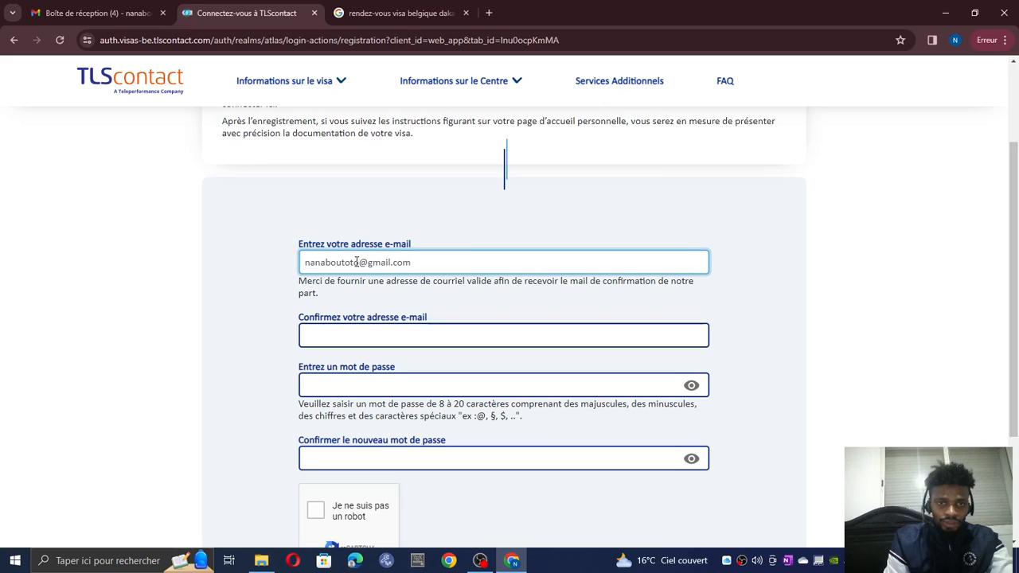
- Enter the account e-mail address and paste it into the e-mail confirmation field
{"action": "key", "text": "ctrl+a"}
{"action": "key", "text": "ctrl+c"}
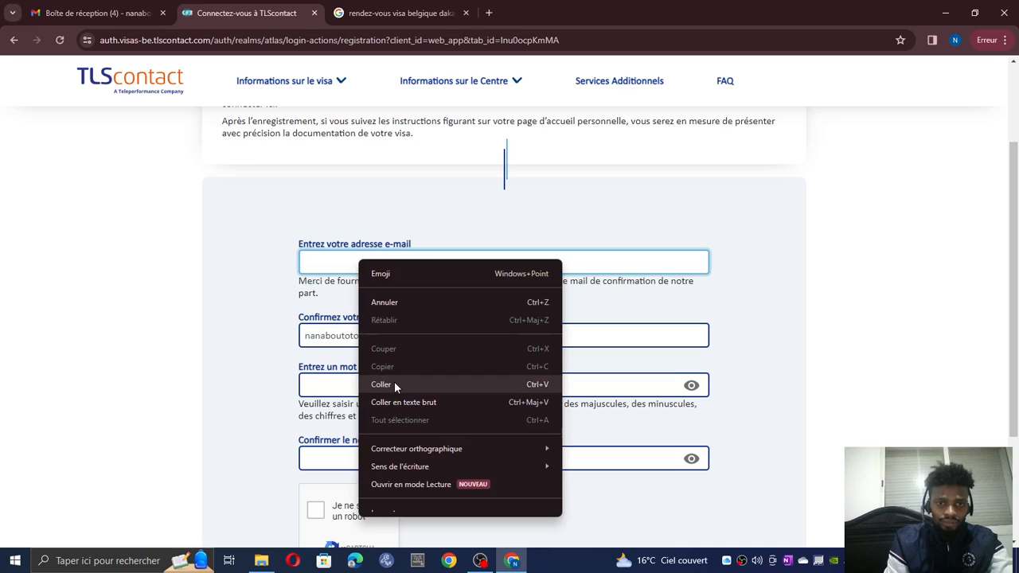
{"action": "left_click", "coordinate": [381, 384]}
{"action": "left_click", "coordinate": [356, 388]}
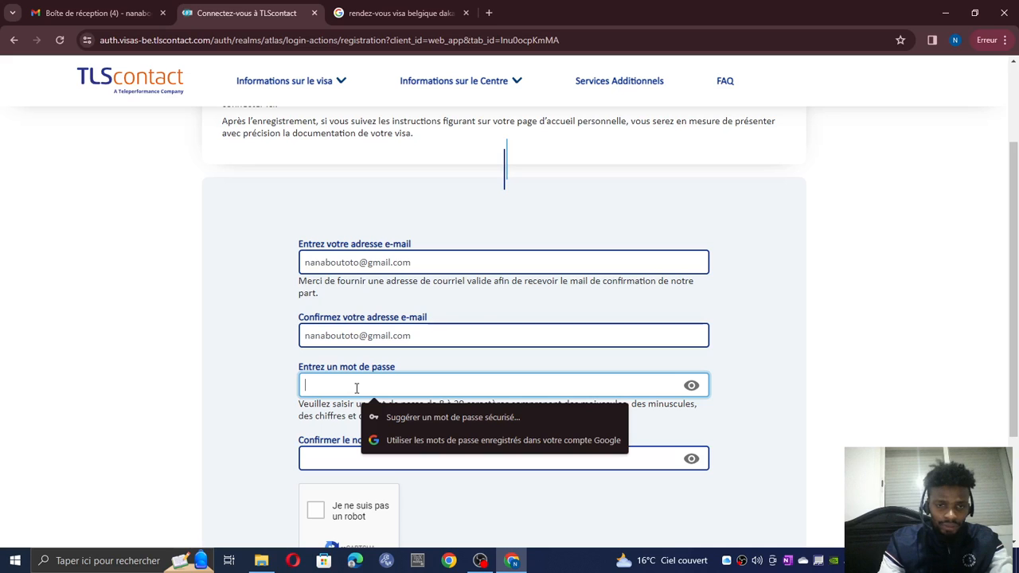
- Type the account password twice and pass the anti-robot check
{"action": "type", "text": "****"}
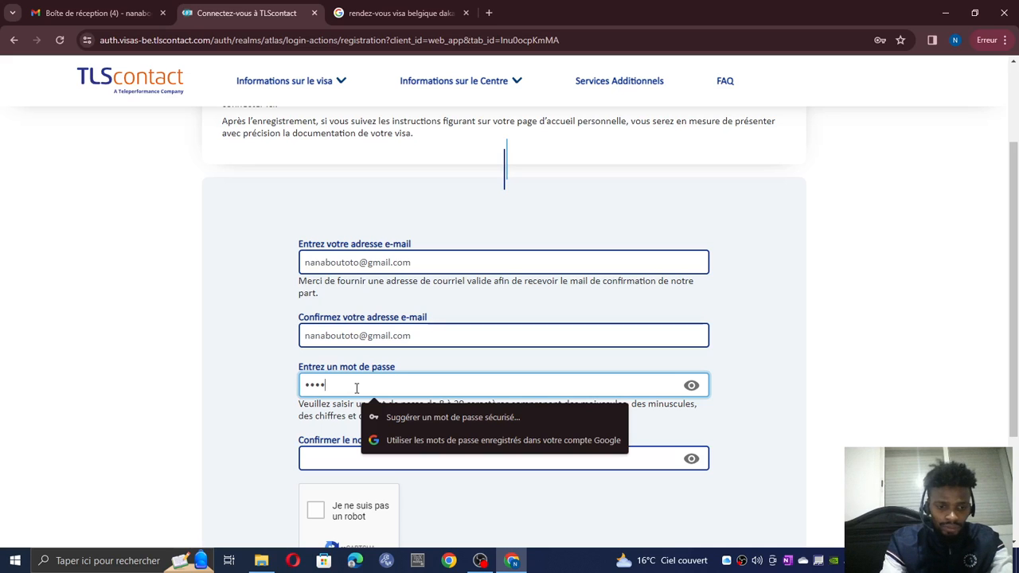
{"action": "type", "text": "*****"}
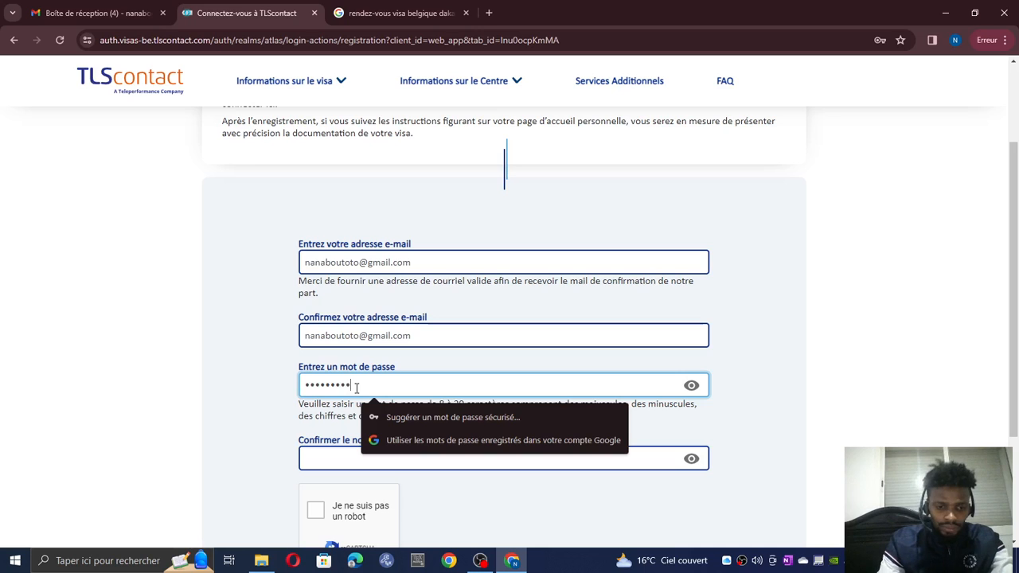
{"action": "type", "text": "***"}
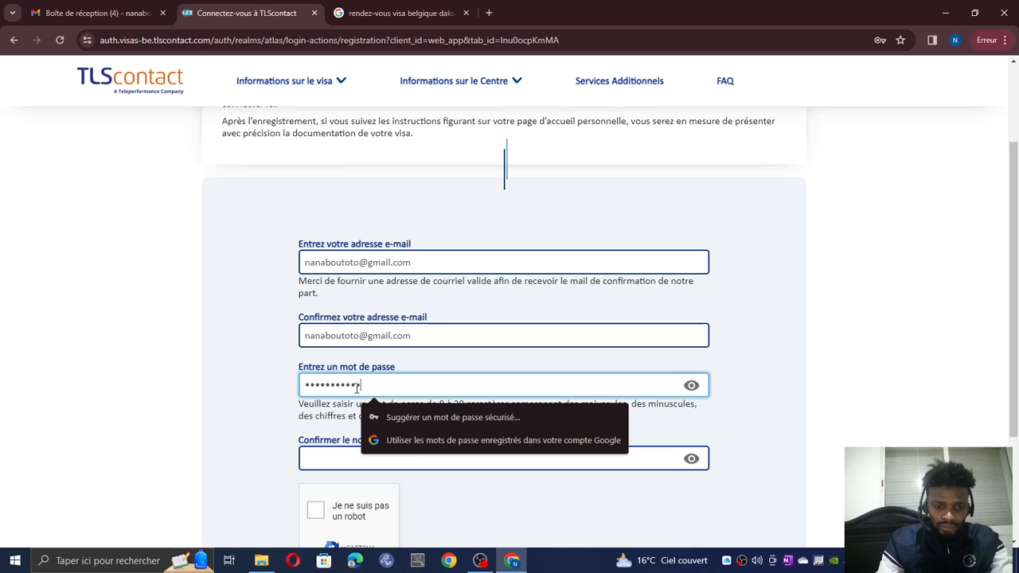
{"action": "type", "text": "*"}
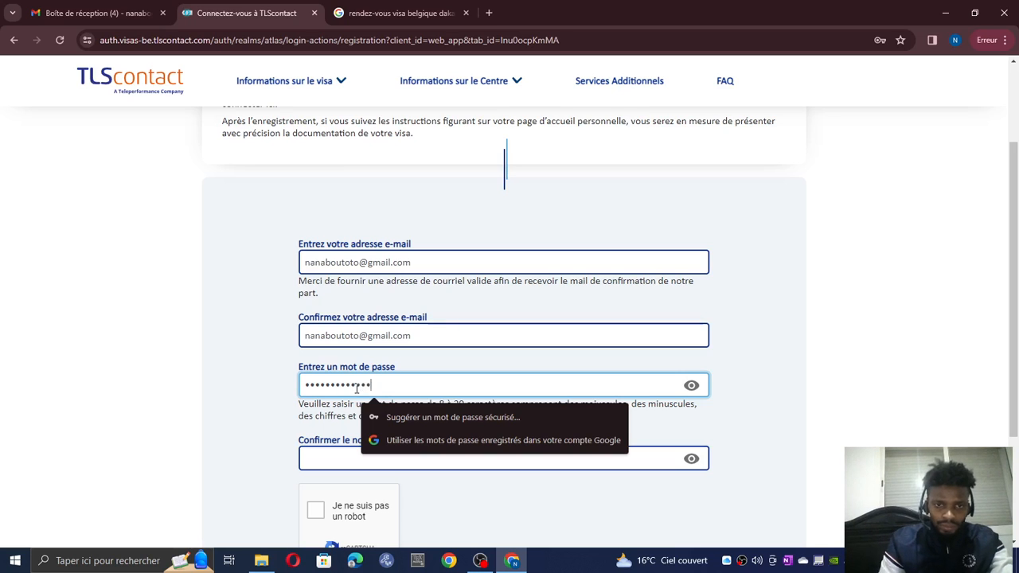
{"action": "left_click", "coordinate": [333, 452]}
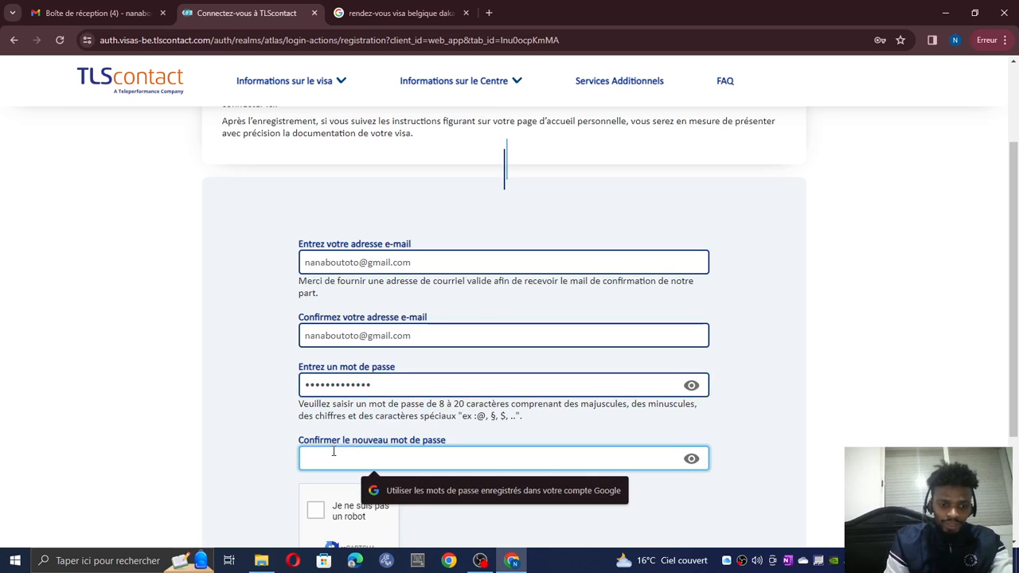
{"action": "type", "text": "*"}
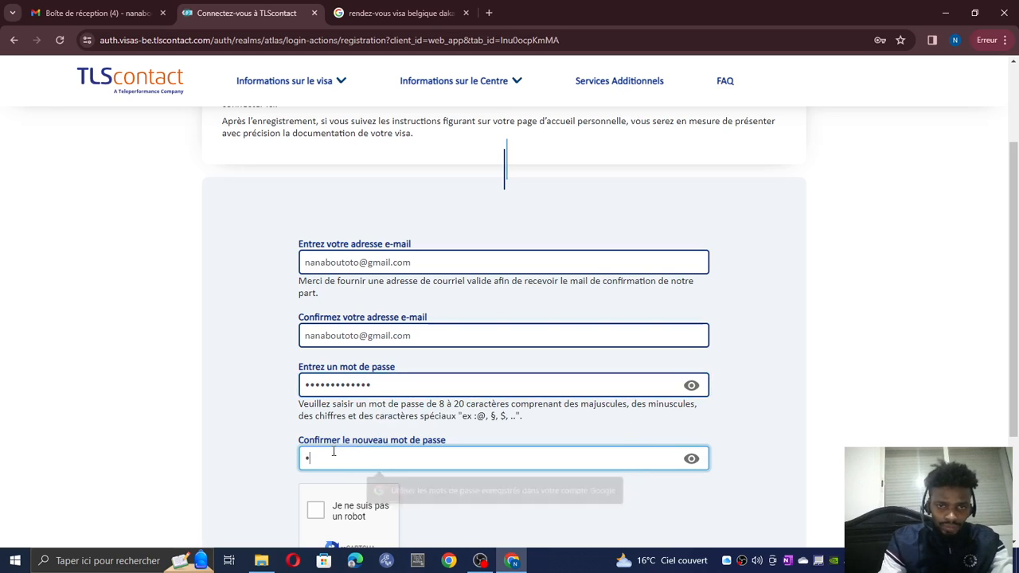
{"action": "type", "text": "****"}
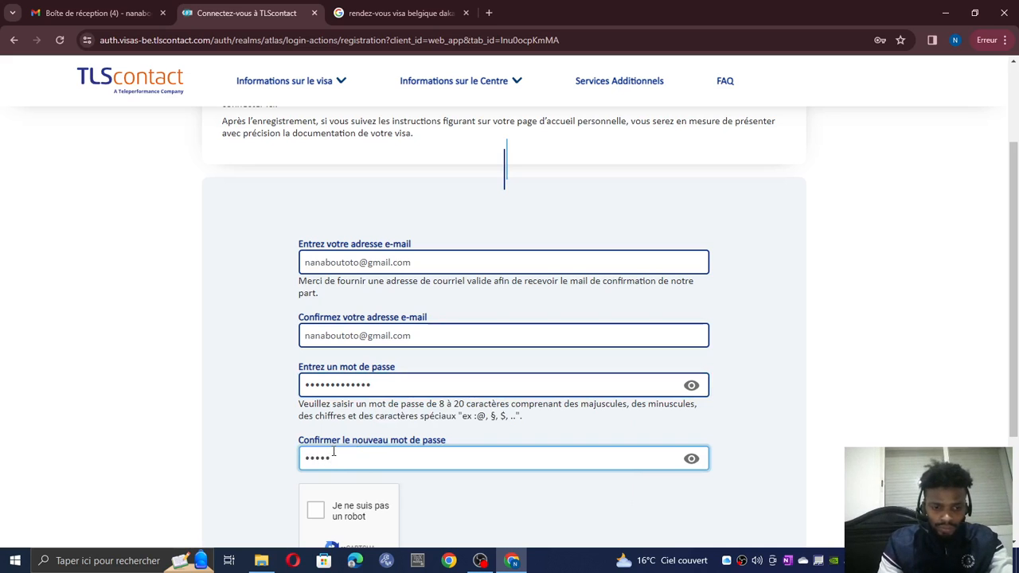
{"action": "type", "text": "****"}
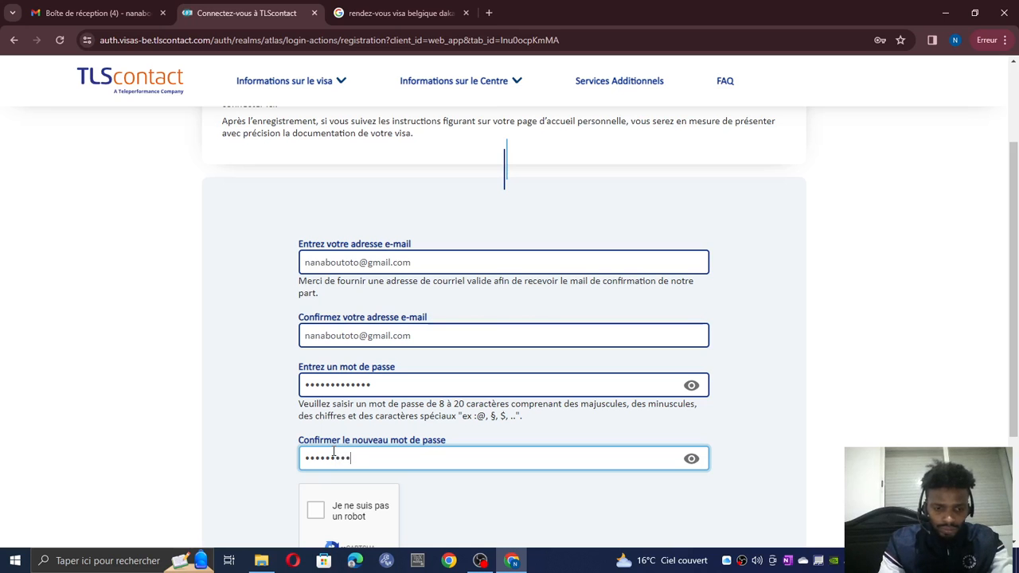
{"action": "type", "text": "****"}
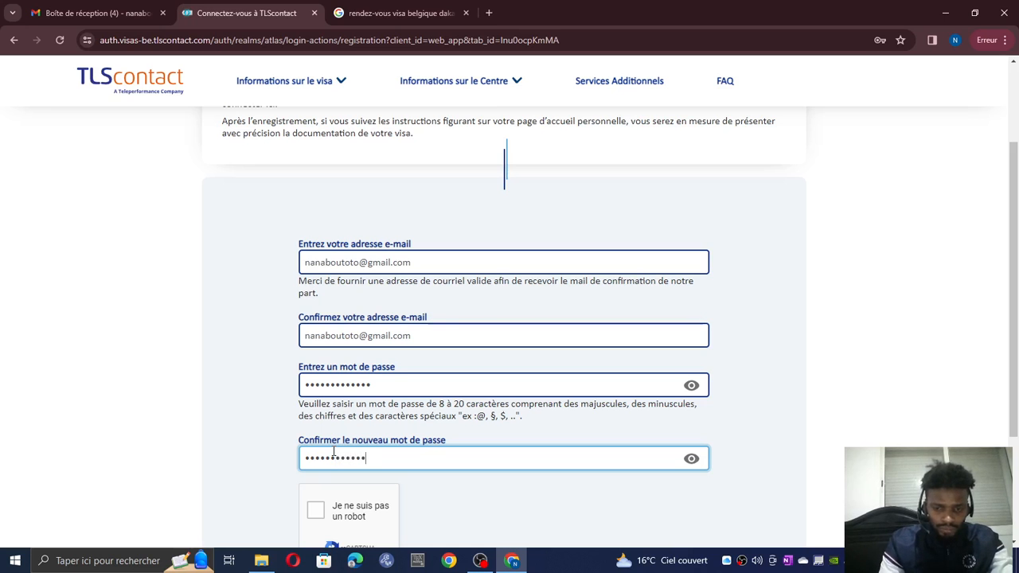
{"action": "scroll", "coordinate": [322, 422], "scroll_direction": "down", "scroll_amount": 2}
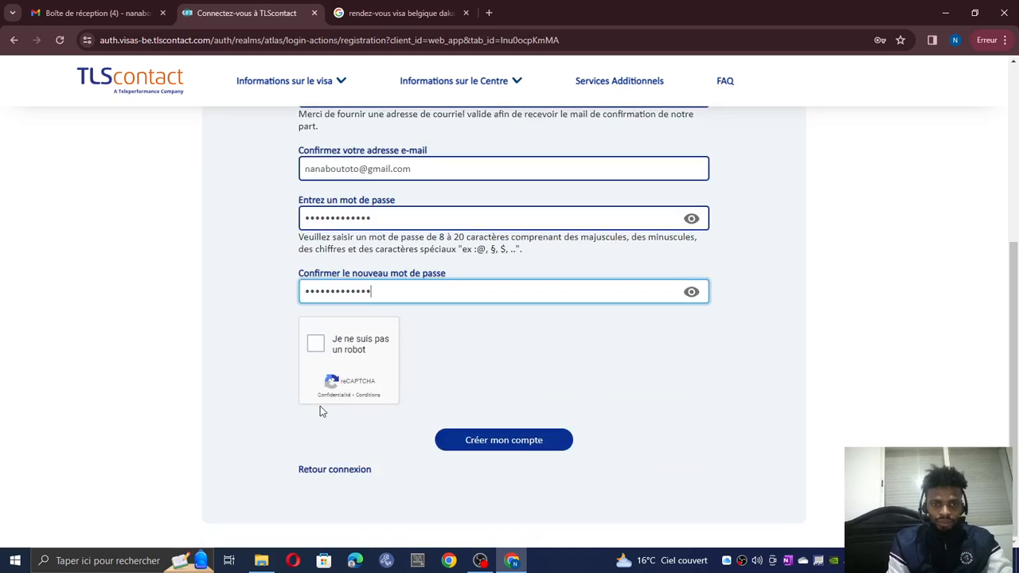
{"action": "left_click", "coordinate": [317, 343]}
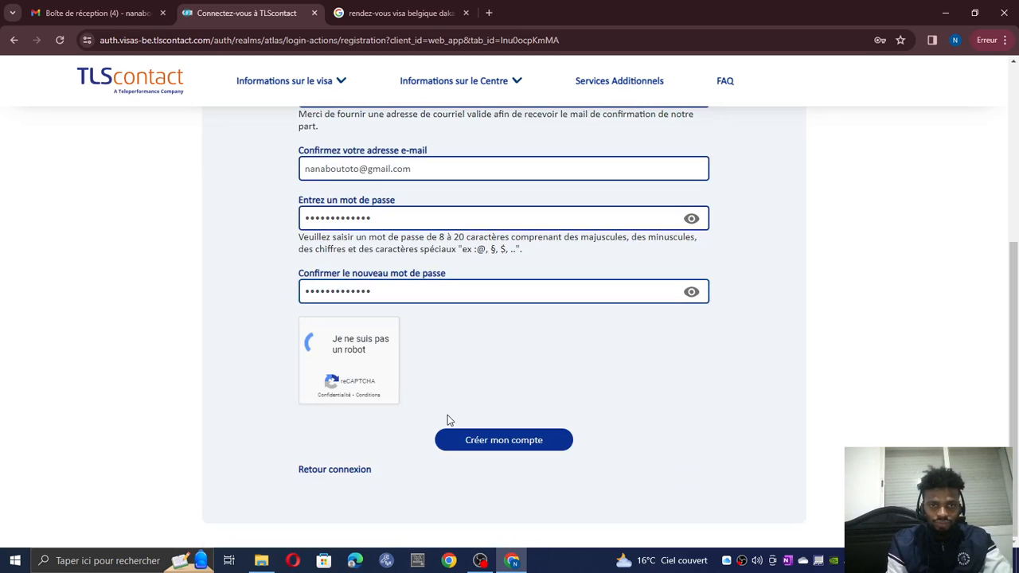
- Submit the registration, dismiss the save-password prompt, and go to the Gmail inbox
{"action": "left_click", "coordinate": [490, 449]}
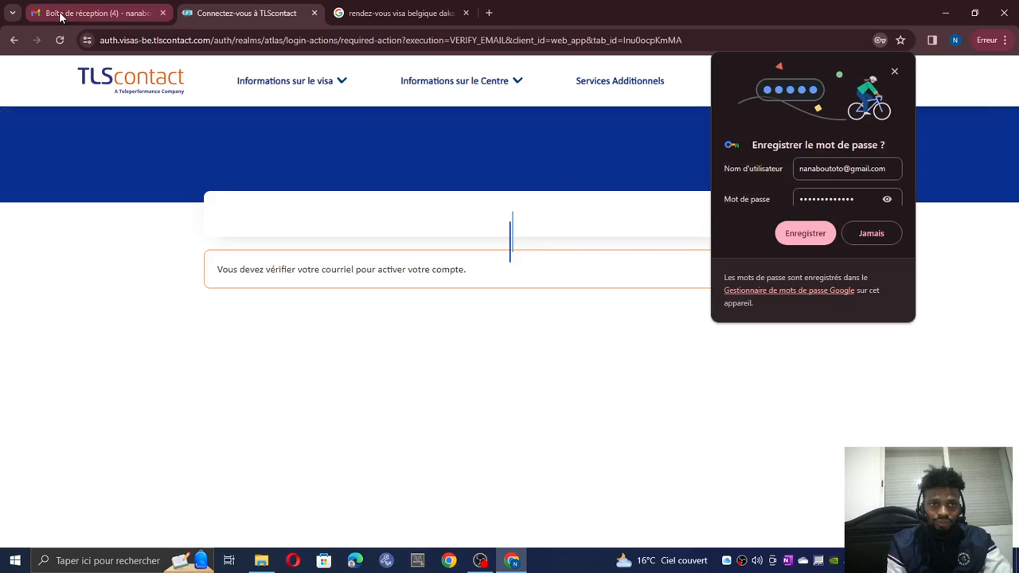
{"action": "left_click", "coordinate": [816, 234]}
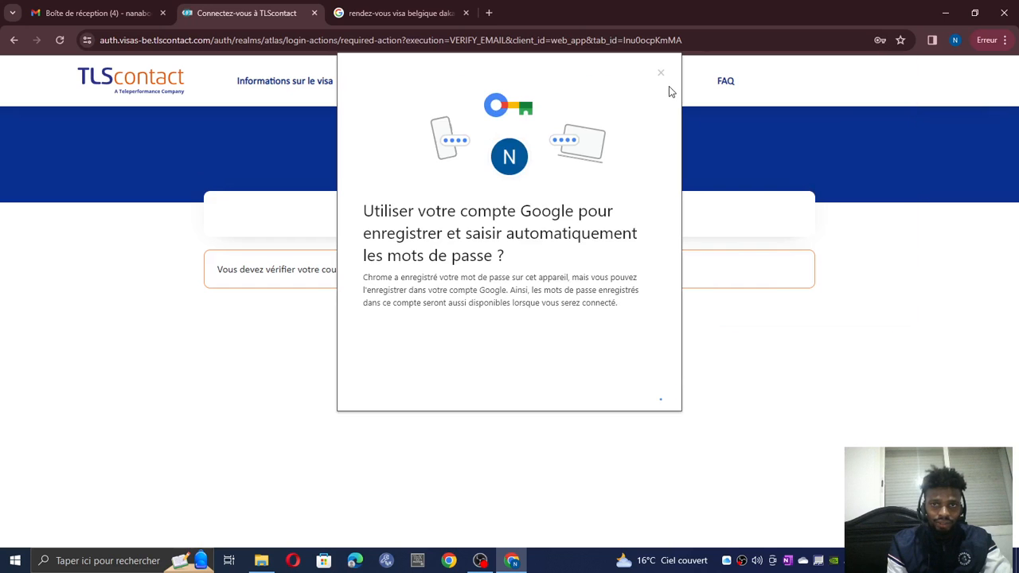
{"action": "left_click", "coordinate": [659, 73]}
{"action": "left_click", "coordinate": [110, 11]}
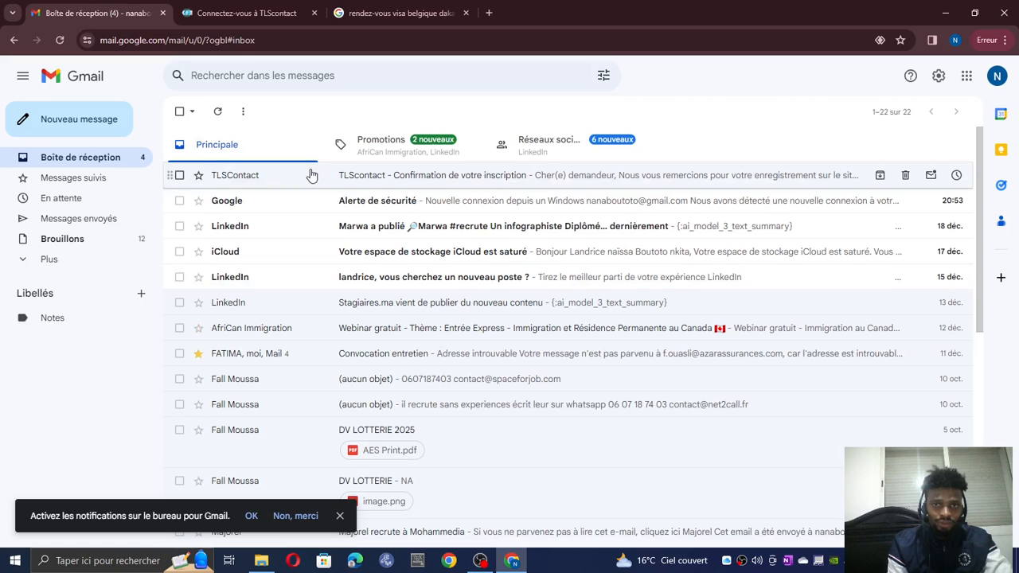
- Open the 'Confirmation de votre inscription' e-mail and follow its account activation link
{"action": "left_click", "coordinate": [312, 175]}
{"action": "scroll", "coordinate": [389, 293], "scroll_direction": "down", "scroll_amount": 3}
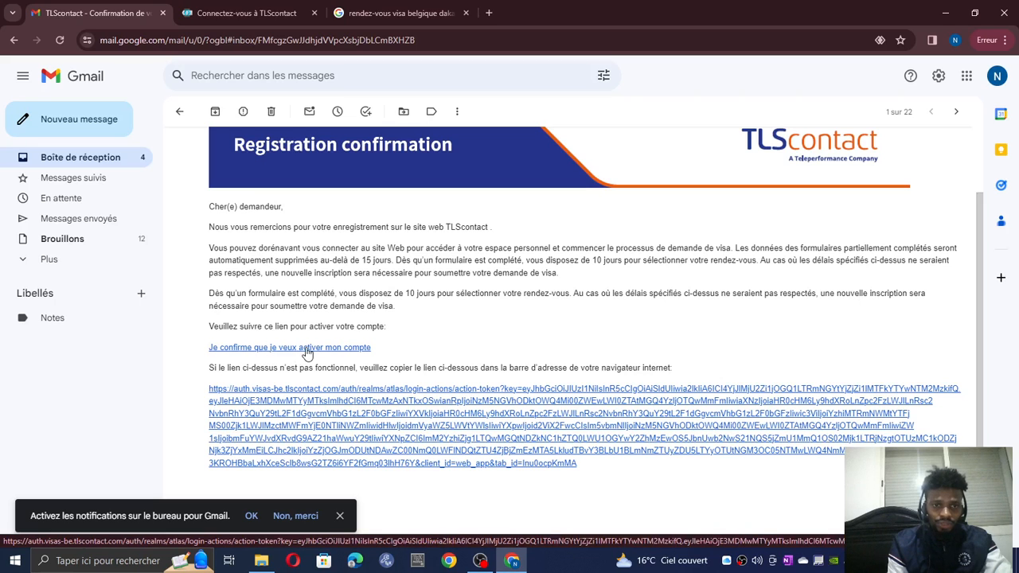
{"action": "left_click", "coordinate": [305, 350]}
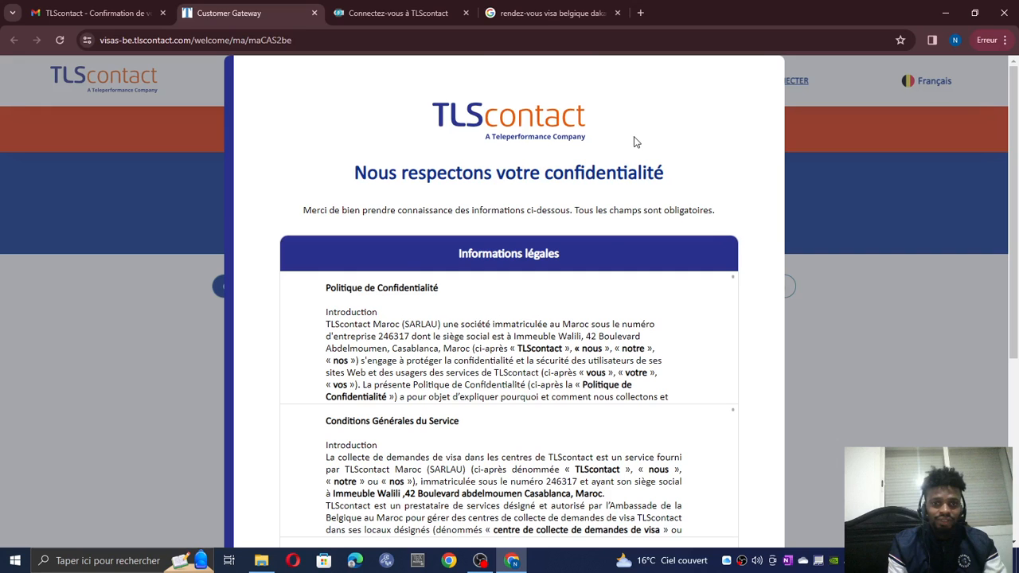
- Read the privacy notice and answer Oui to the survey and email, phone and SMS marketing
{"action": "scroll", "coordinate": [536, 257], "scroll_direction": "down", "scroll_amount": 5}
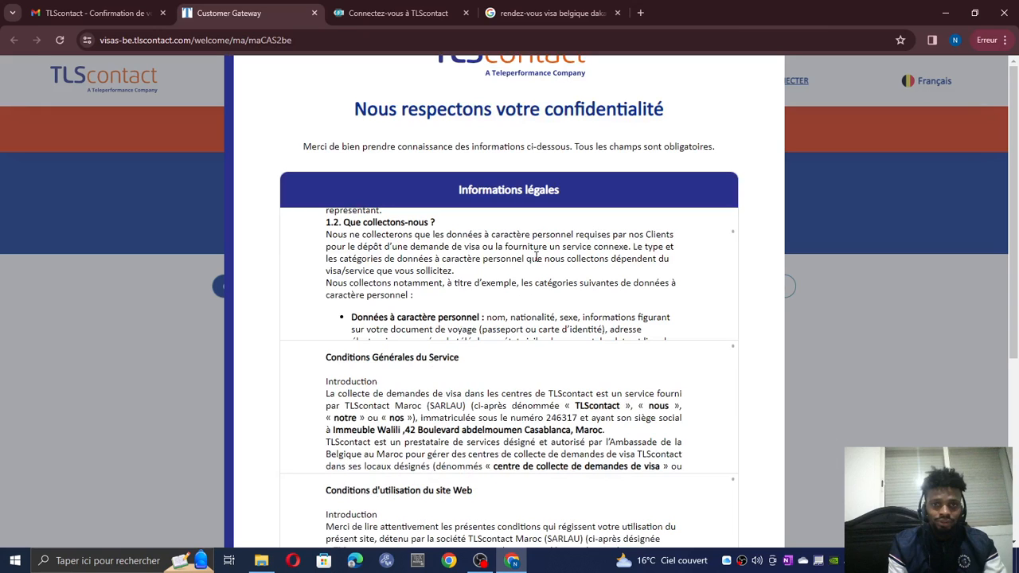
{"action": "scroll", "coordinate": [536, 257], "scroll_direction": "up", "scroll_amount": 5}
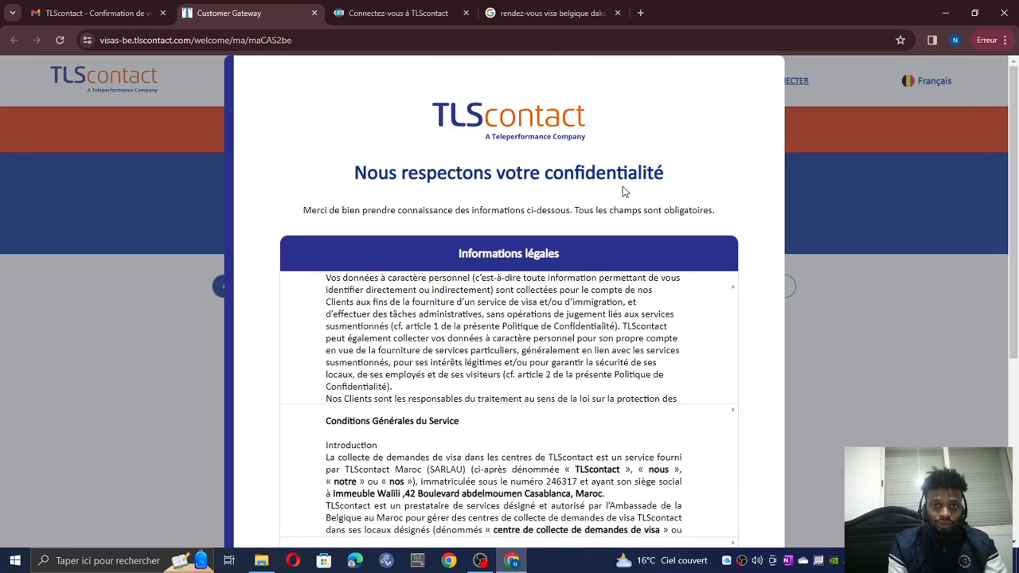
{"action": "scroll", "coordinate": [603, 259], "scroll_direction": "down", "scroll_amount": 5}
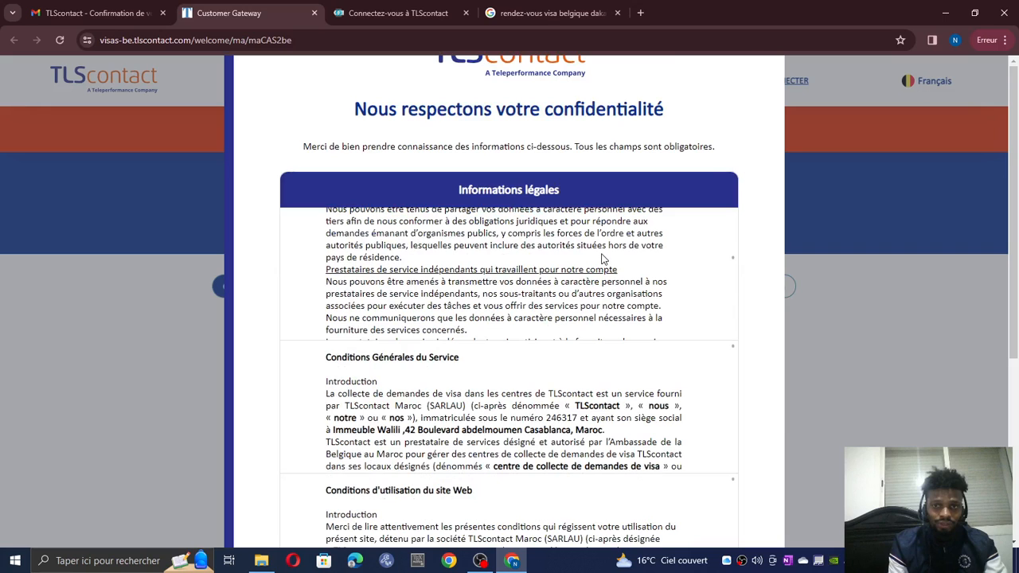
{"action": "scroll", "coordinate": [602, 259], "scroll_direction": "down", "scroll_amount": 5}
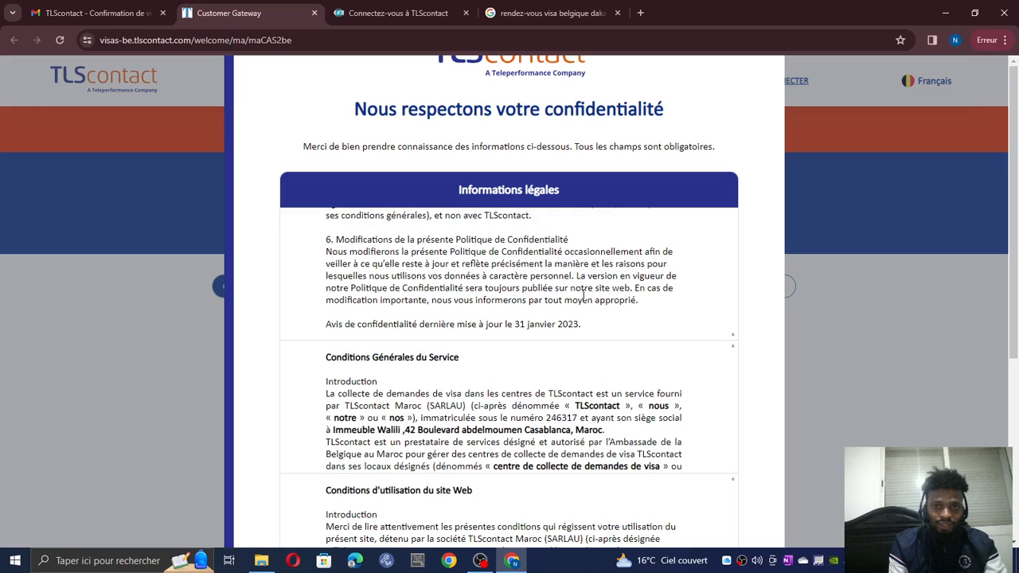
{"action": "scroll", "coordinate": [565, 299], "scroll_direction": "down", "scroll_amount": 10}
{"action": "left_click", "coordinate": [555, 306]}
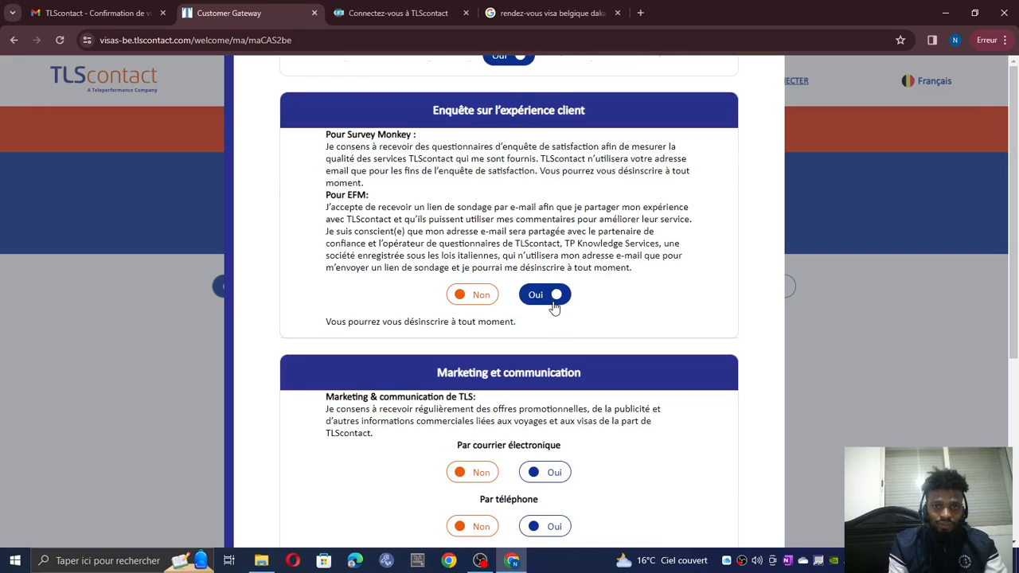
{"action": "scroll", "coordinate": [550, 305], "scroll_direction": "down", "scroll_amount": 2}
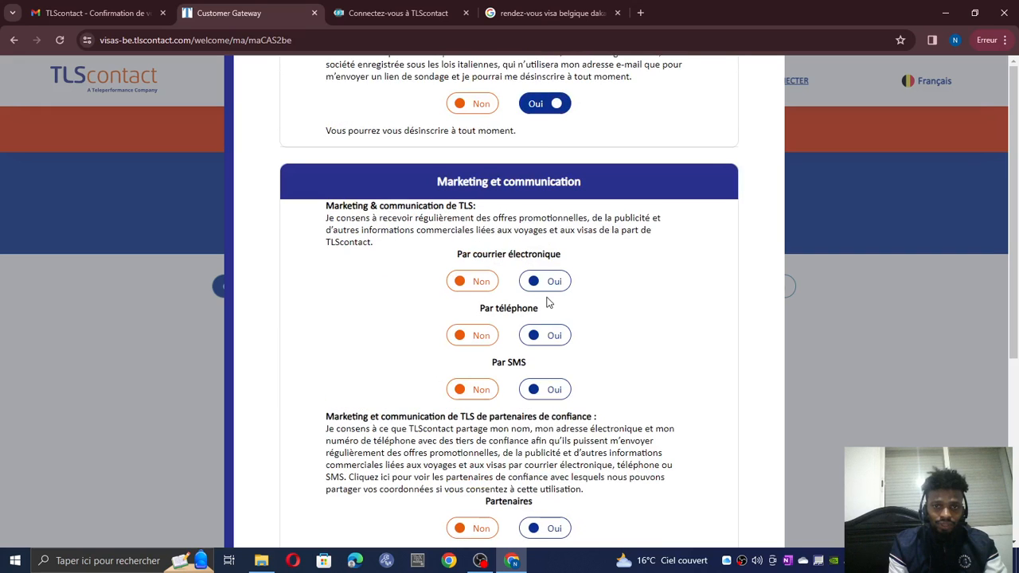
{"action": "left_click", "coordinate": [544, 281]}
{"action": "left_click", "coordinate": [544, 335]}
{"action": "left_click", "coordinate": [544, 389]}
{"action": "scroll", "coordinate": [553, 406], "scroll_direction": "down", "scroll_amount": 2}
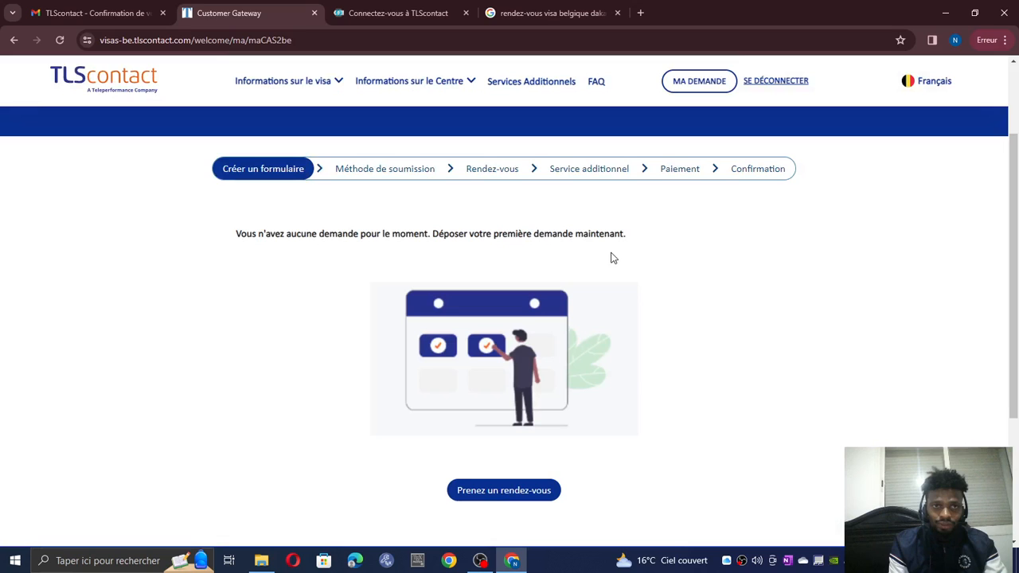
- Return to the 'rendez-vous visa belgique dakar' results and open the TLScontact Dakar visa centre
{"action": "scroll", "coordinate": [612, 257], "scroll_direction": "up", "scroll_amount": 2}
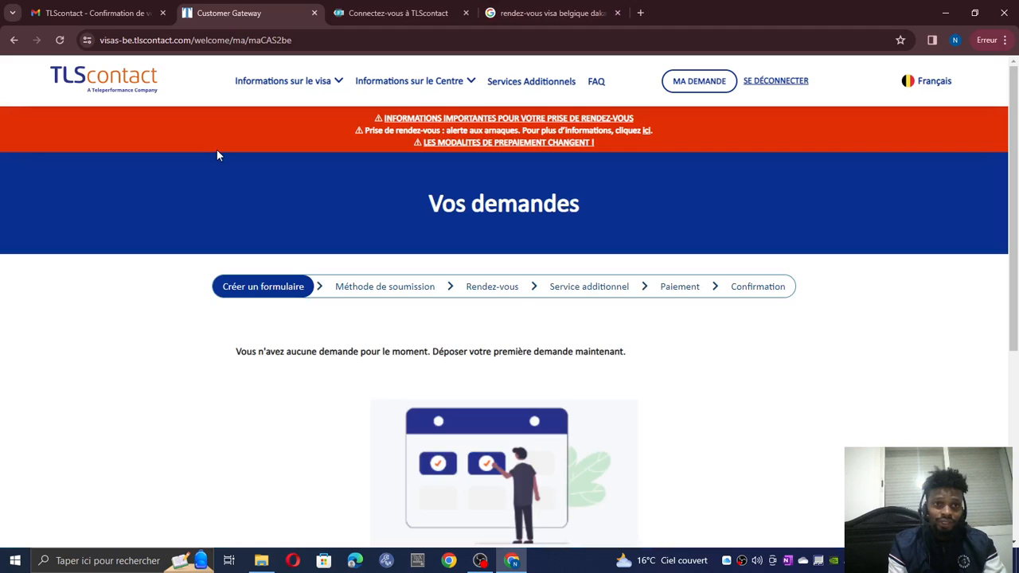
{"action": "left_click", "coordinate": [527, 14]}
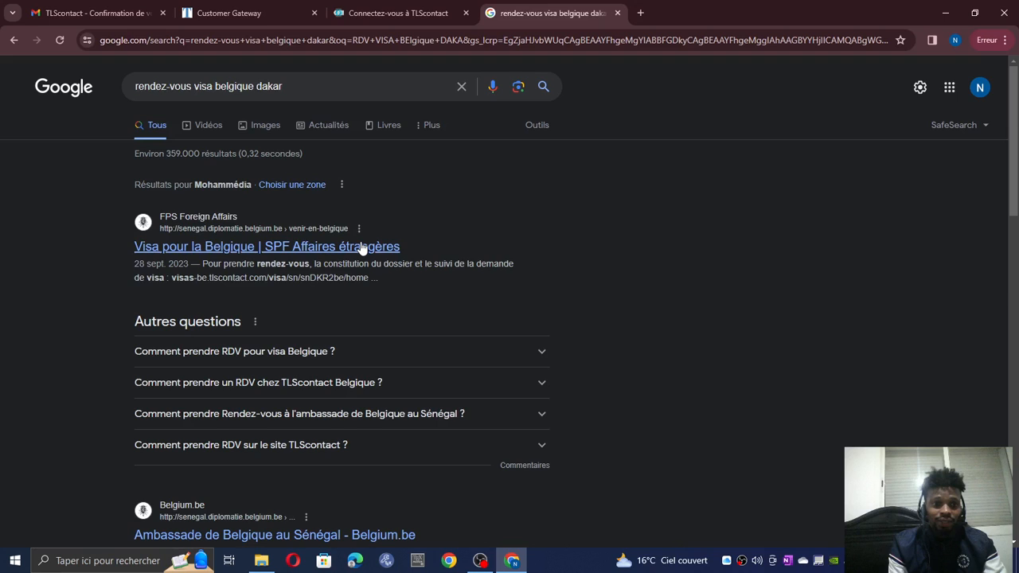
{"action": "scroll", "coordinate": [208, 300], "scroll_direction": "down", "scroll_amount": 3}
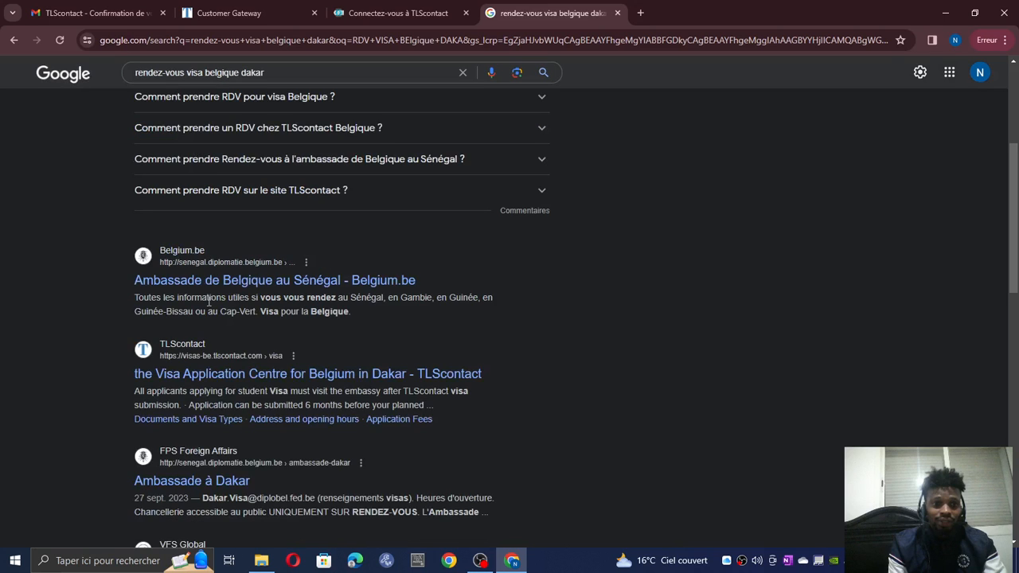
{"action": "left_click", "coordinate": [228, 377]}
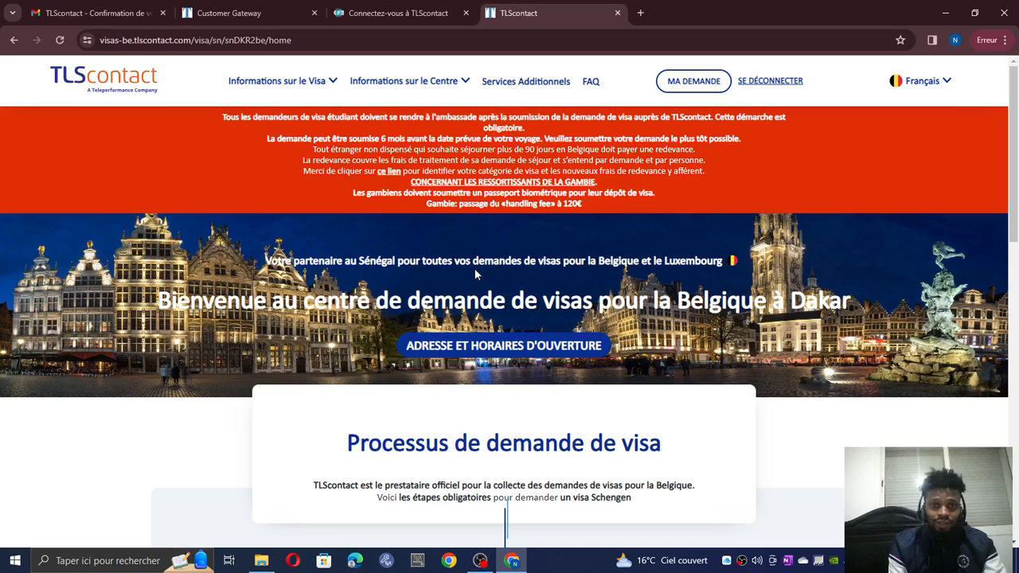
- Return from the Dakar visa centre page to the Vos demandes applications page
{"action": "left_click", "coordinate": [273, 8]}
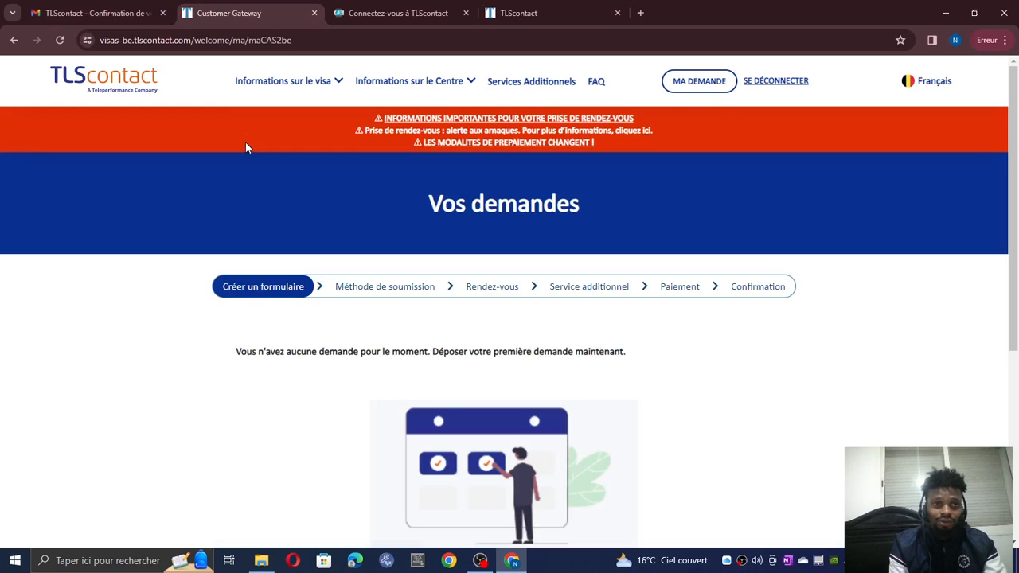
- Move the Dakar page beside Customer Gateway, then scroll down the applications page toward 'Prenez un rendez-vous'
{"action": "left_click_drag", "start_coordinate": [518, 13], "coordinate": [367, 12]}
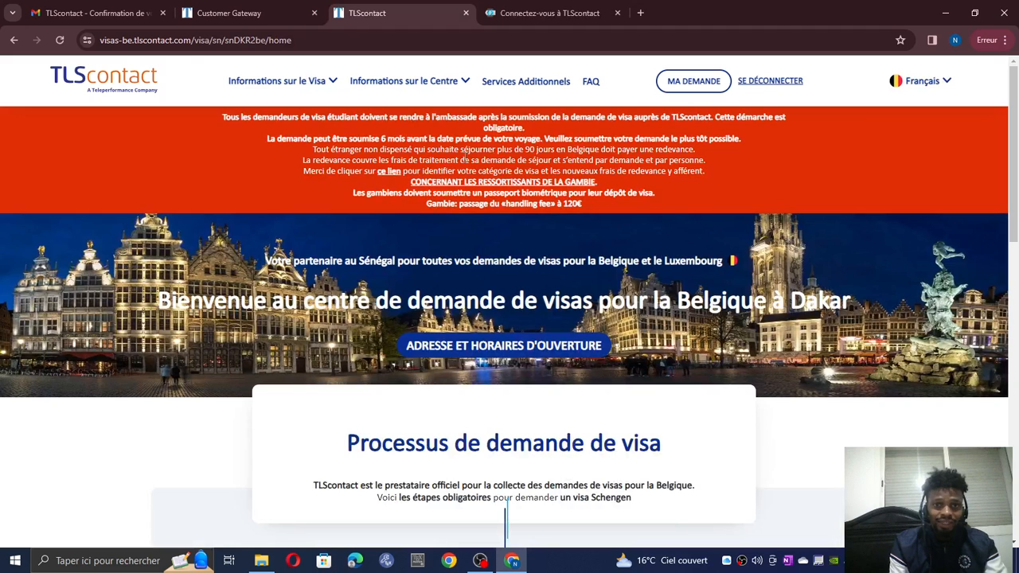
{"action": "key", "text": "ctrl+shift+Tab"}
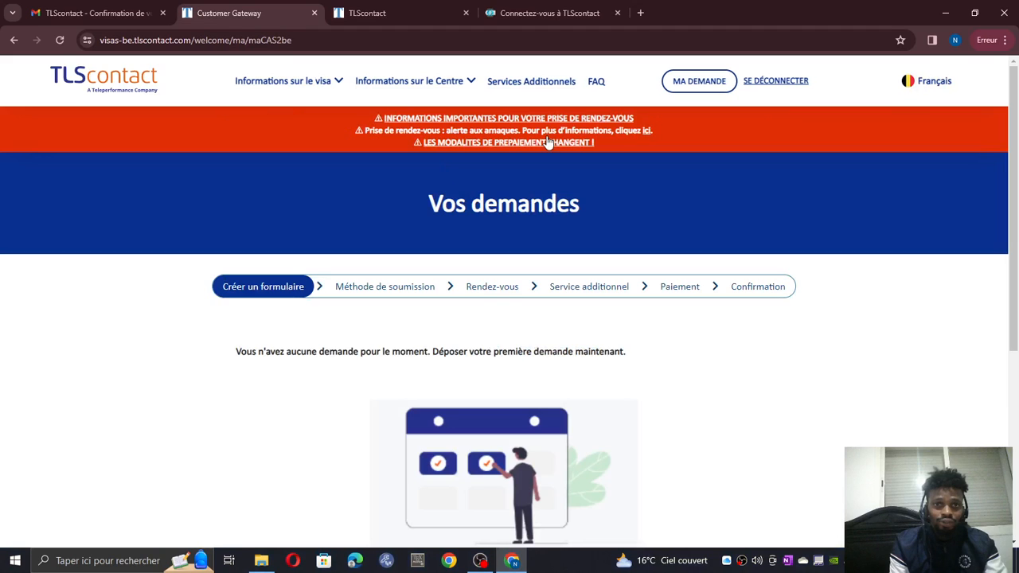
{"action": "scroll", "coordinate": [489, 205], "scroll_direction": "down", "scroll_amount": 1}
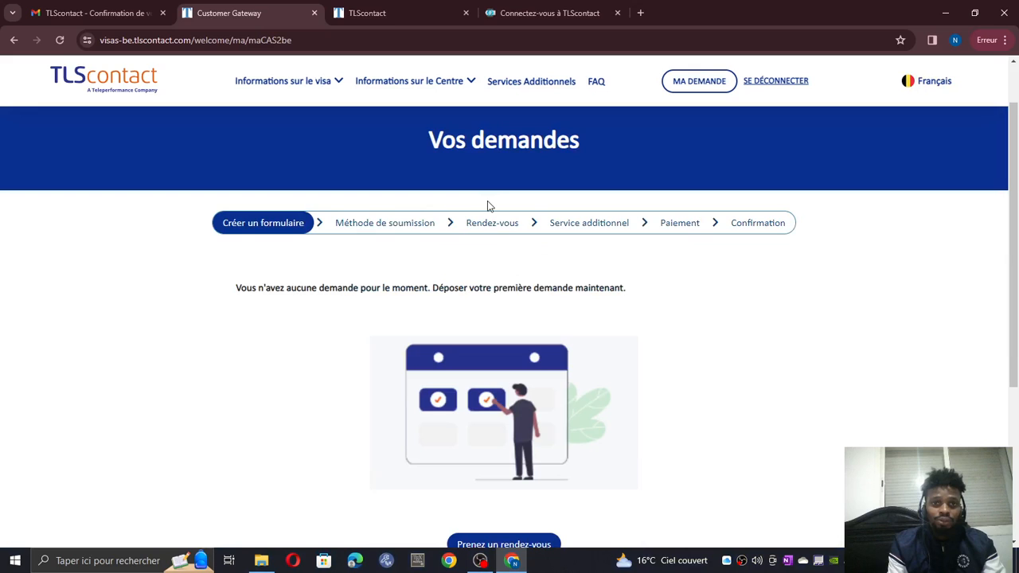
{"action": "scroll", "coordinate": [488, 205], "scroll_direction": "down", "scroll_amount": 1}
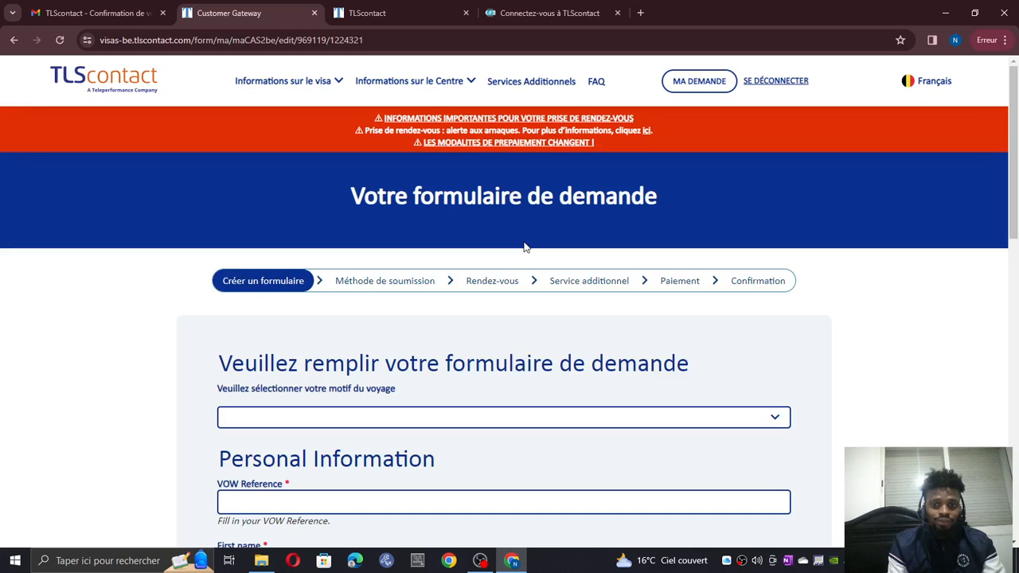
{"action": "scroll", "coordinate": [263, 223], "scroll_direction": "down", "scroll_amount": 3}
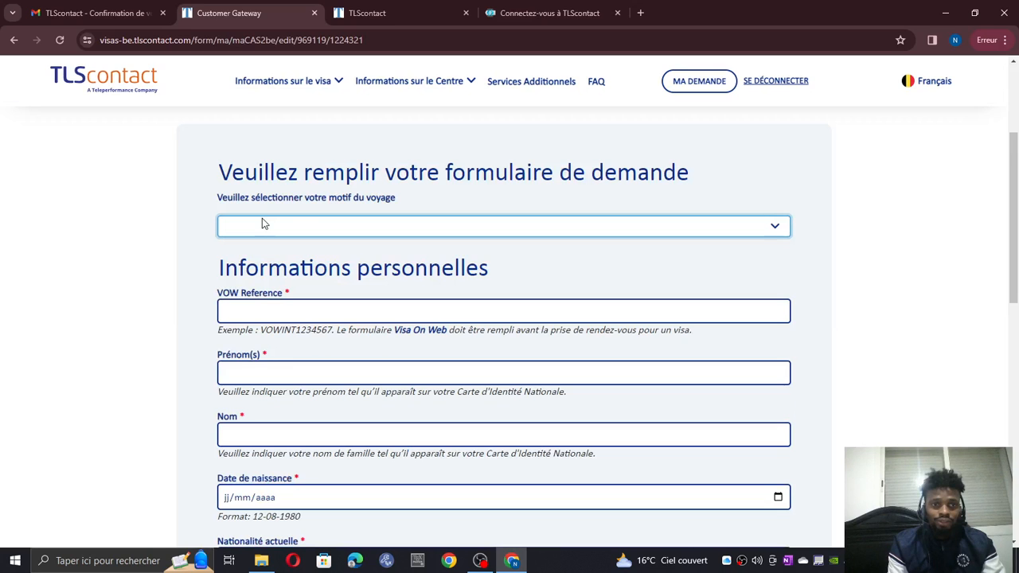
- Open the travel-reason list and expand the Voyage au Luxembourg and DROIT AU RETOUR visa types
{"action": "left_click", "coordinate": [264, 224]}
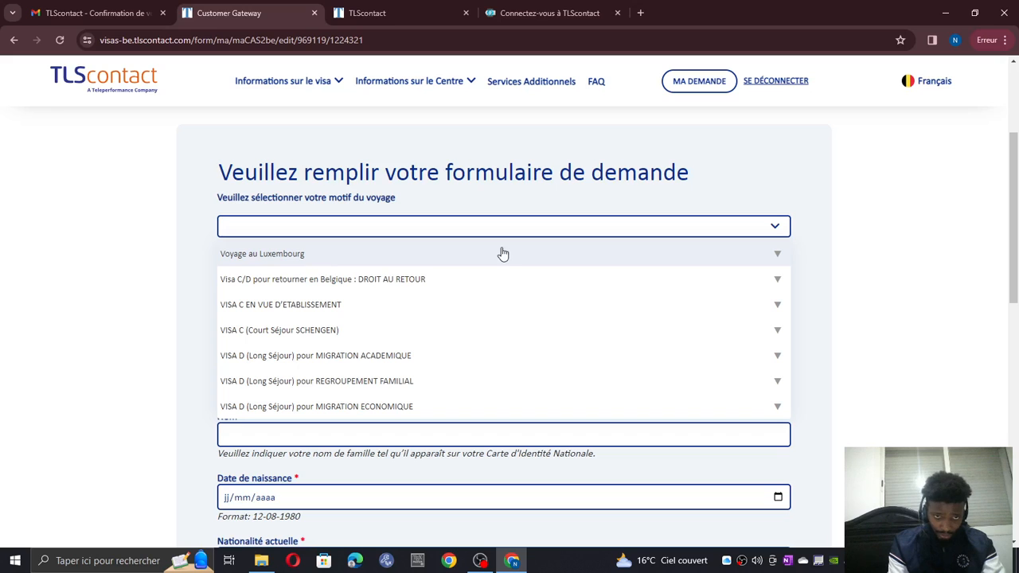
{"action": "left_click", "coordinate": [283, 255]}
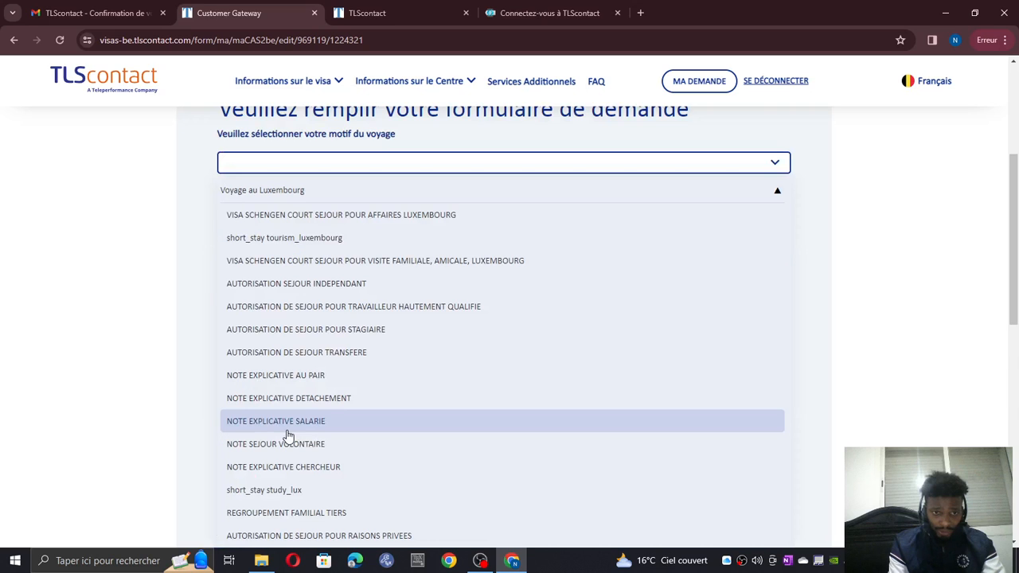
{"action": "scroll", "coordinate": [310, 188], "scroll_direction": "down", "scroll_amount": 1}
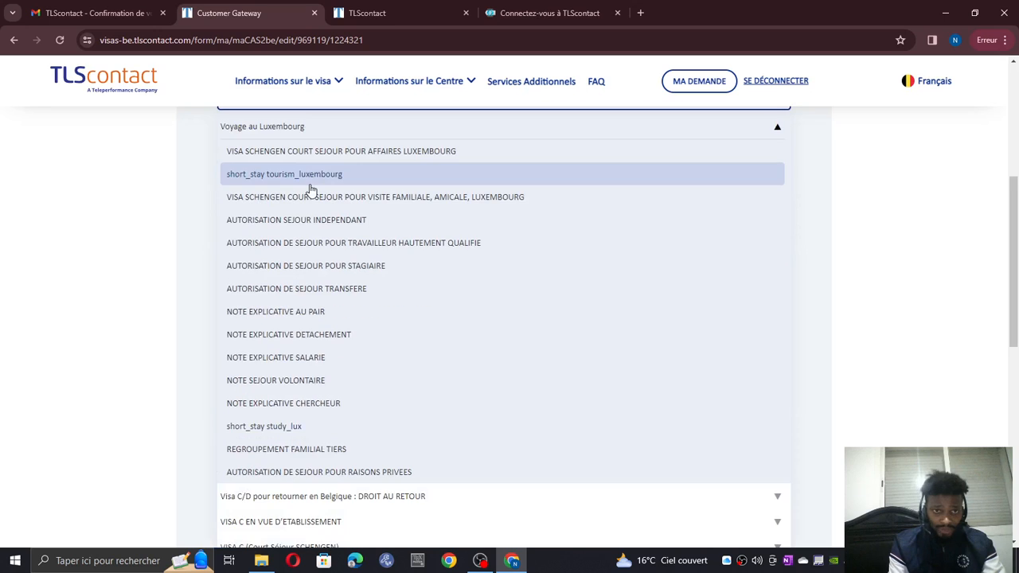
{"action": "scroll", "coordinate": [310, 189], "scroll_direction": "up", "scroll_amount": 1}
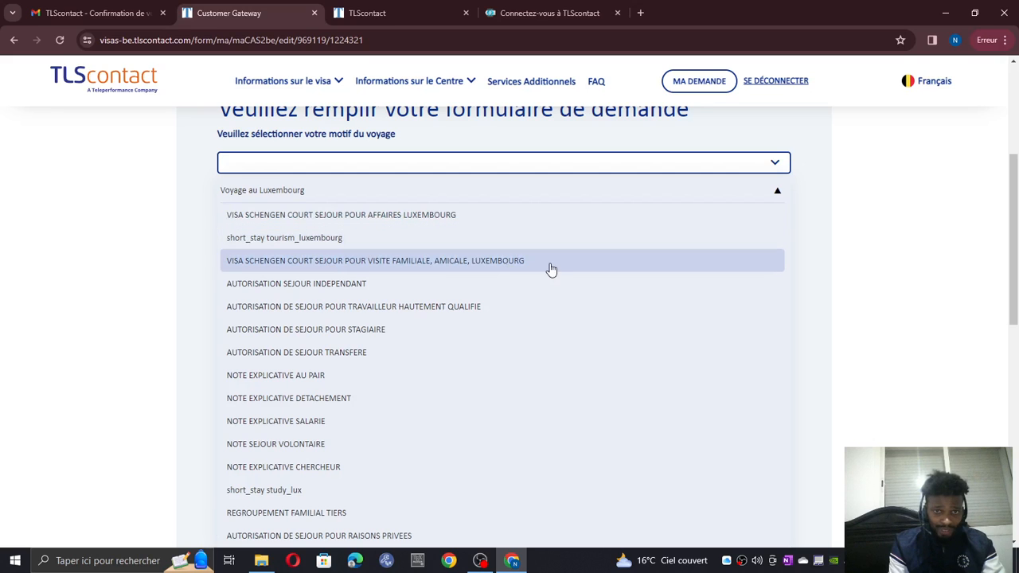
{"action": "scroll", "coordinate": [301, 344], "scroll_direction": "down", "scroll_amount": 2}
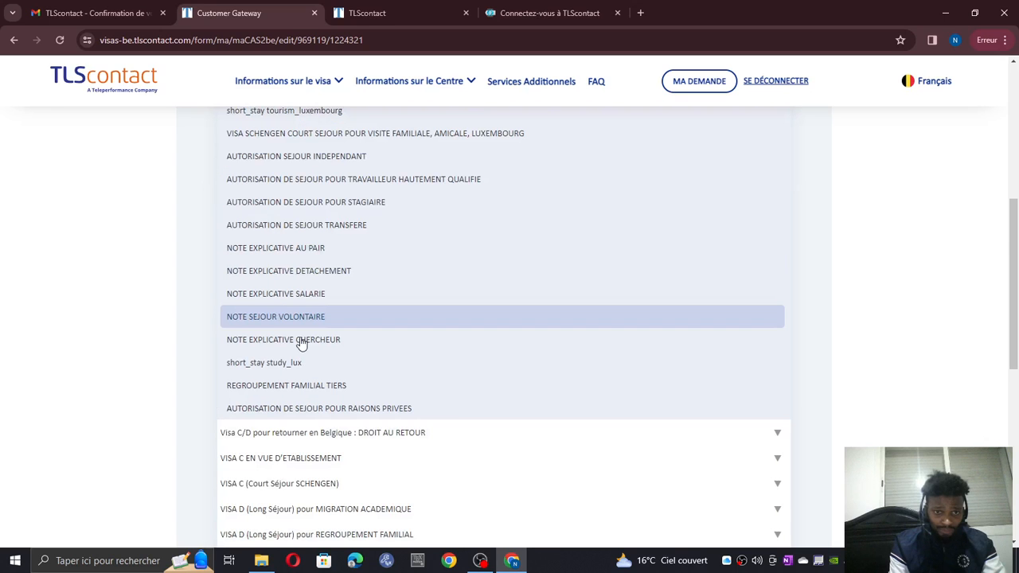
{"action": "scroll", "coordinate": [301, 344], "scroll_direction": "down", "scroll_amount": 2}
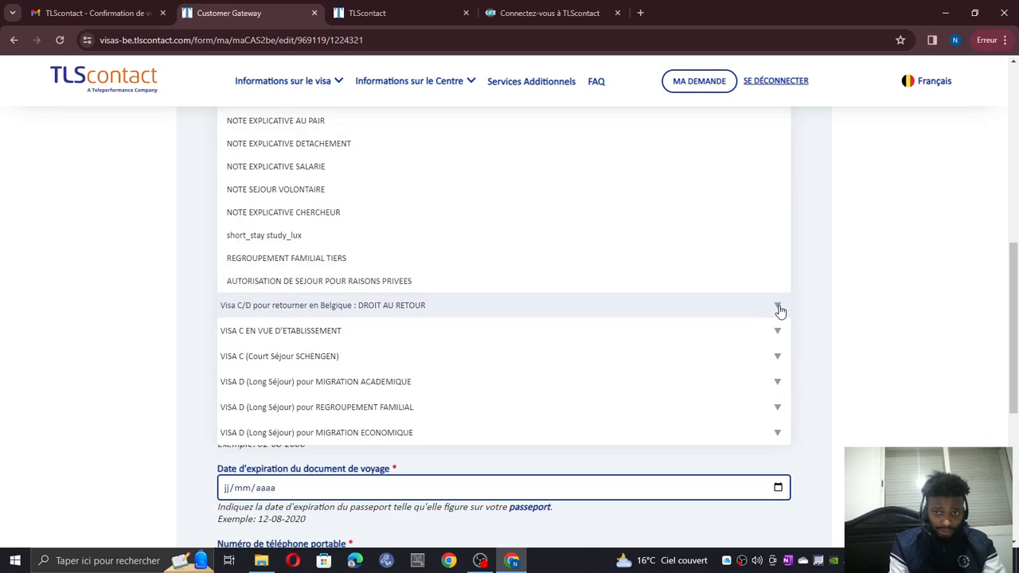
{"action": "left_click", "coordinate": [778, 307]}
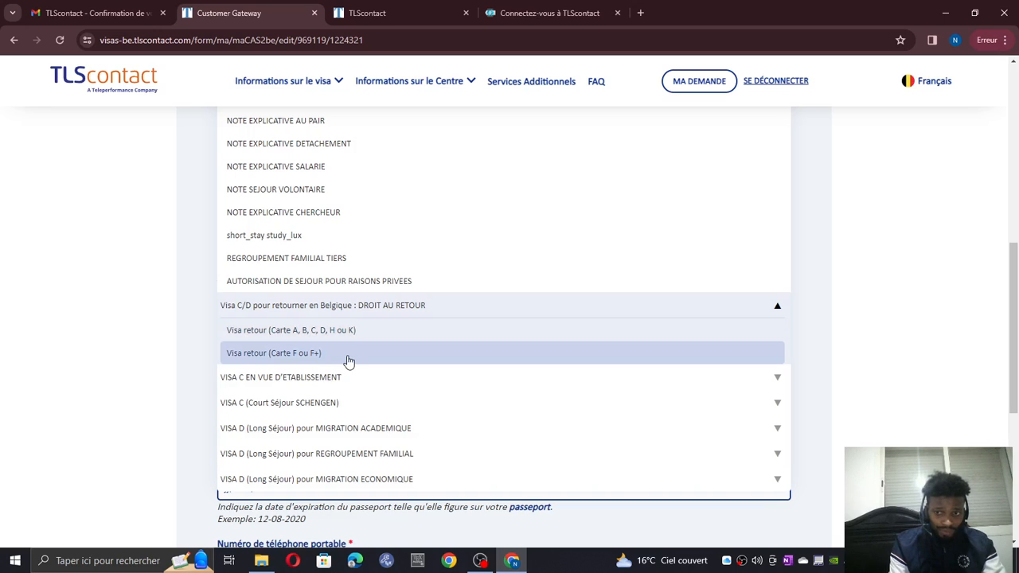
- Under 'Voyage au Luxembourg', choose 'VISA SCHENGEN COURT SEJOUR POUR VISITE FAMILIALE, AMICALE, LUXEMBOURG' as travel reason
{"action": "scroll", "coordinate": [327, 357], "scroll_direction": "down", "scroll_amount": 1}
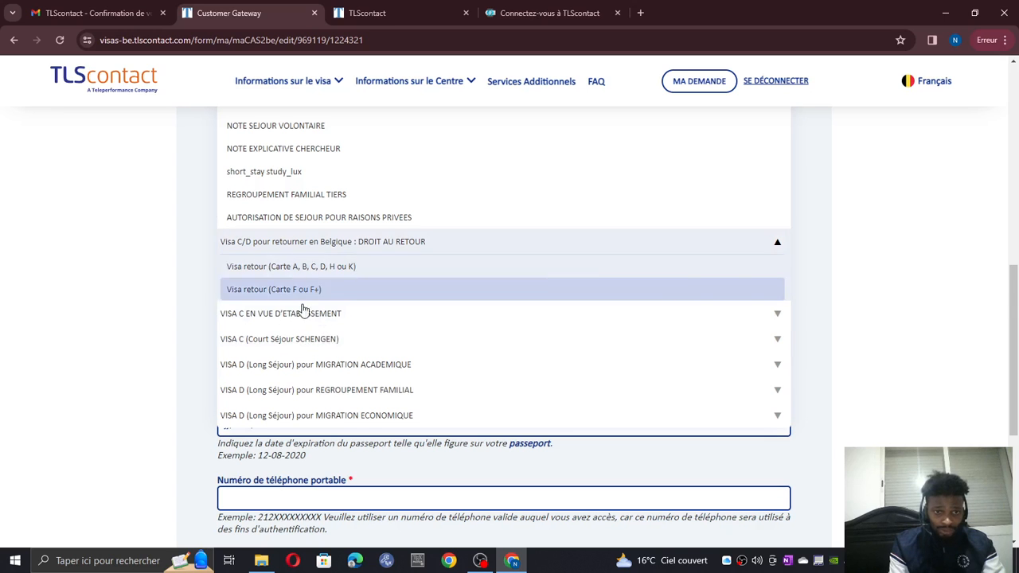
{"action": "scroll", "coordinate": [309, 341], "scroll_direction": "down", "scroll_amount": 2}
{"action": "scroll", "coordinate": [271, 278], "scroll_direction": "up", "scroll_amount": 3}
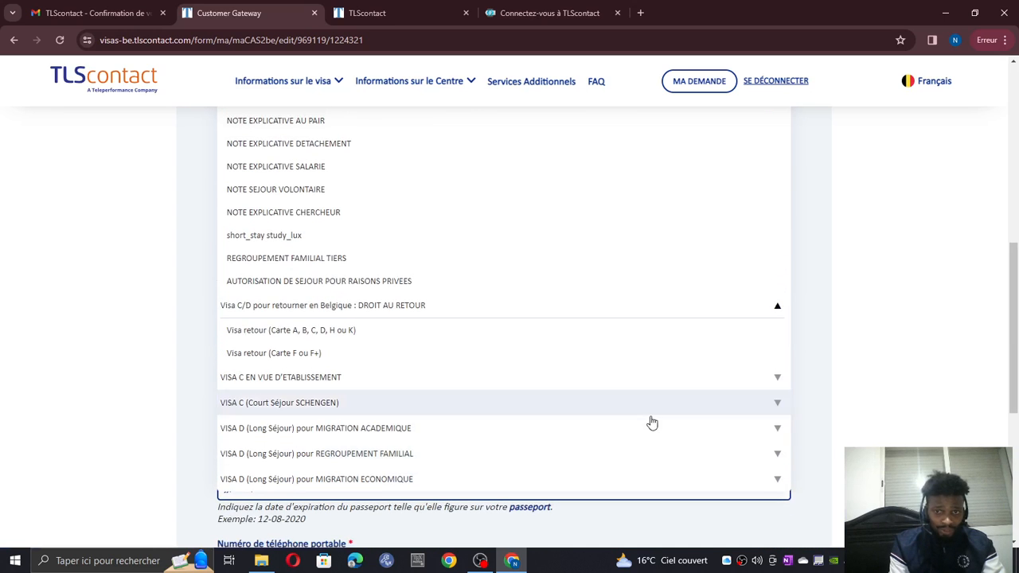
{"action": "scroll", "coordinate": [418, 369], "scroll_direction": "up", "scroll_amount": 3}
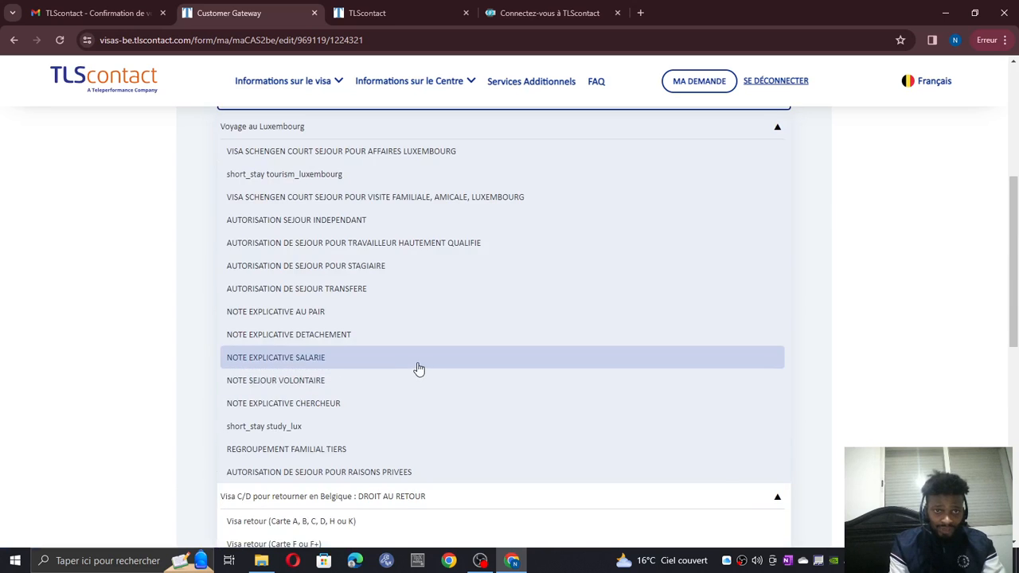
{"action": "scroll", "coordinate": [419, 369], "scroll_direction": "up", "scroll_amount": 4}
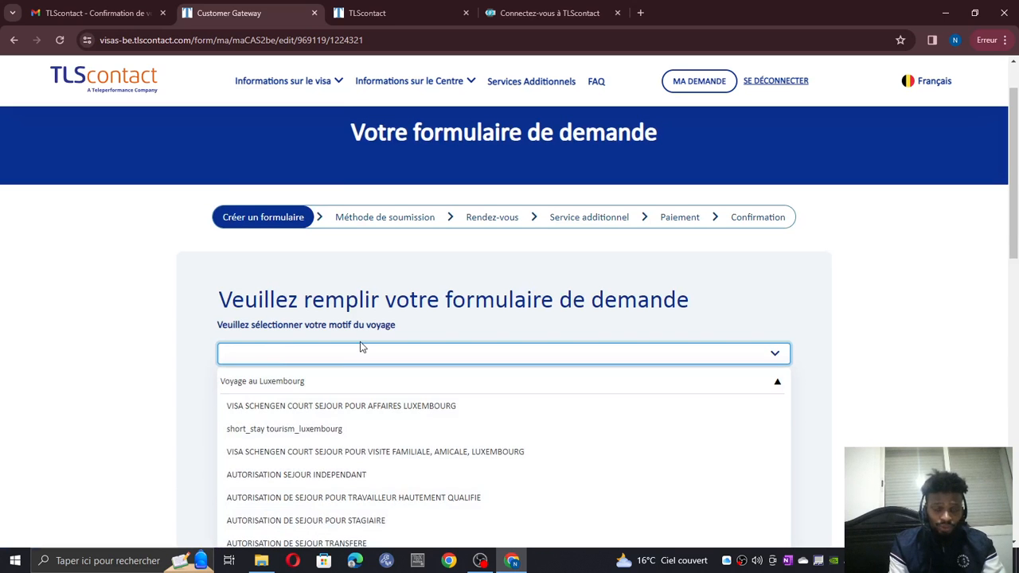
{"action": "scroll", "coordinate": [359, 347], "scroll_direction": "down", "scroll_amount": 2}
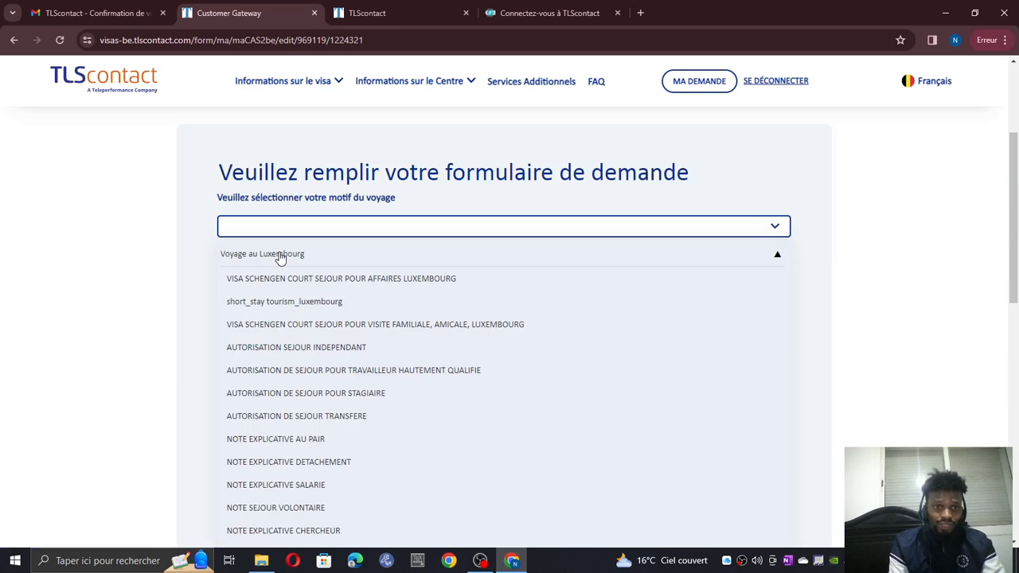
{"action": "left_click", "coordinate": [280, 255]}
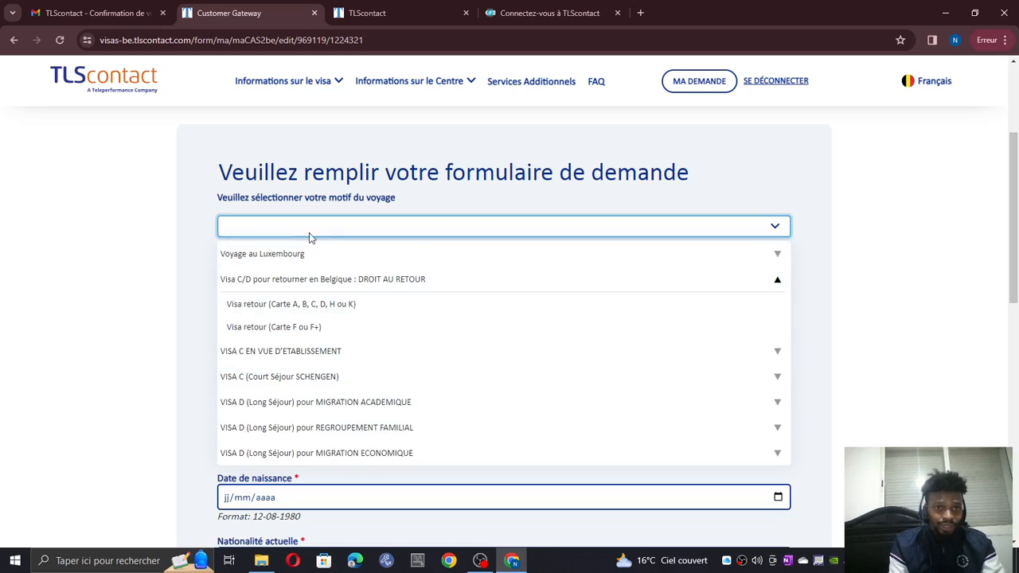
{"action": "scroll", "coordinate": [338, 401], "scroll_direction": "down", "scroll_amount": 1}
{"action": "scroll", "coordinate": [509, 294], "scroll_direction": "up", "scroll_amount": 1}
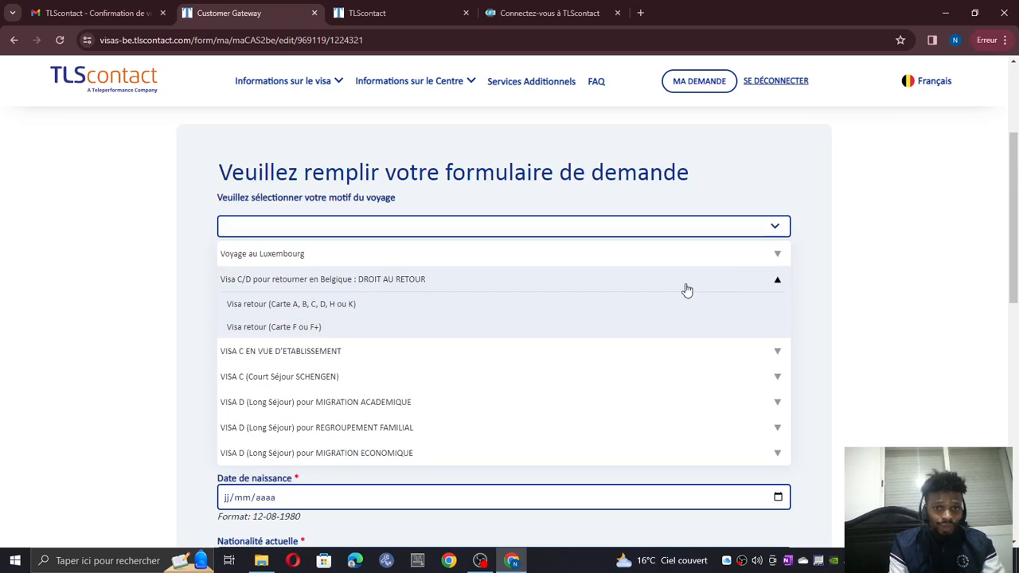
{"action": "left_click", "coordinate": [360, 227]}
{"action": "left_click", "coordinate": [358, 227]}
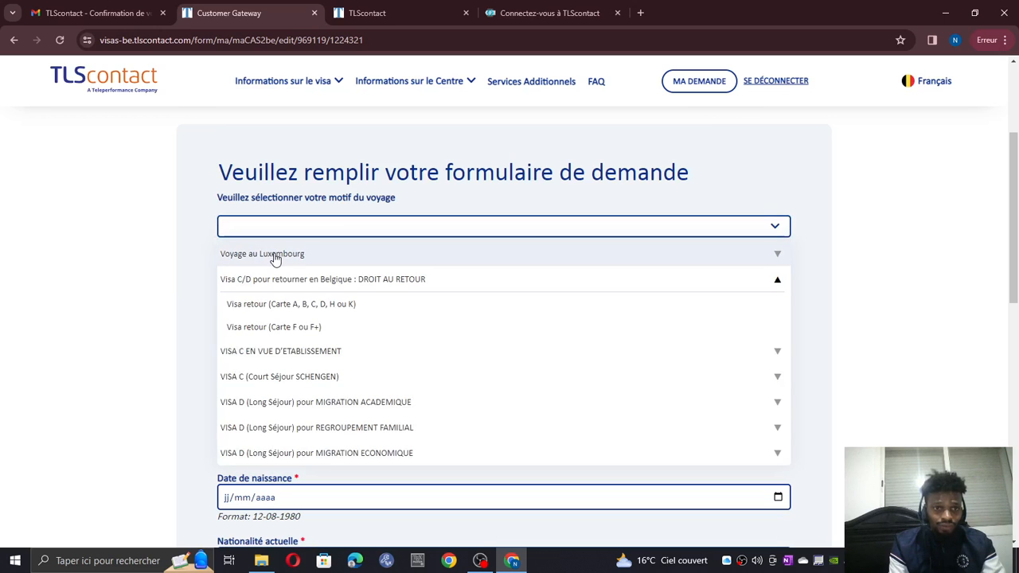
{"action": "left_click", "coordinate": [274, 254]}
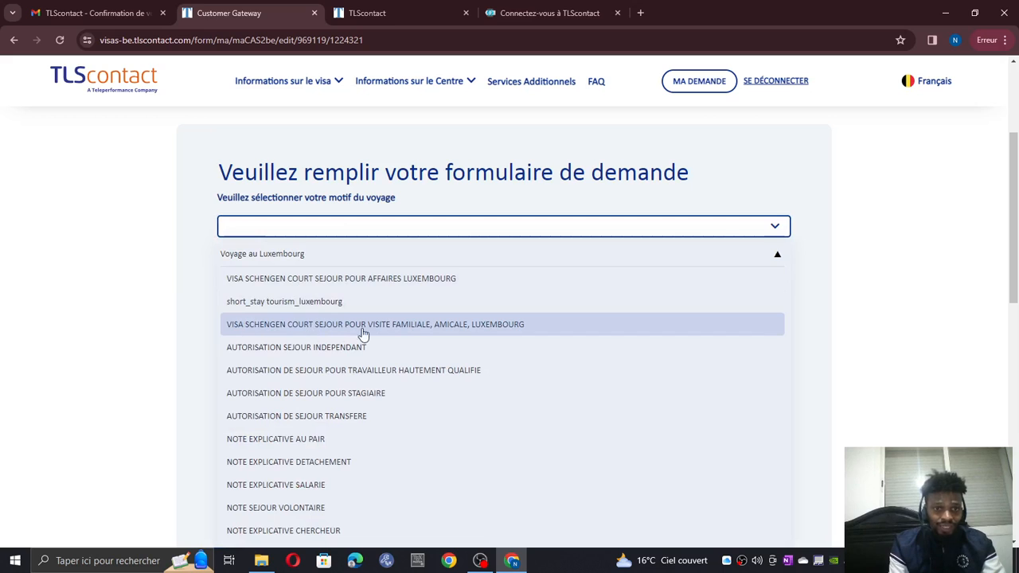
{"action": "left_click", "coordinate": [422, 334]}
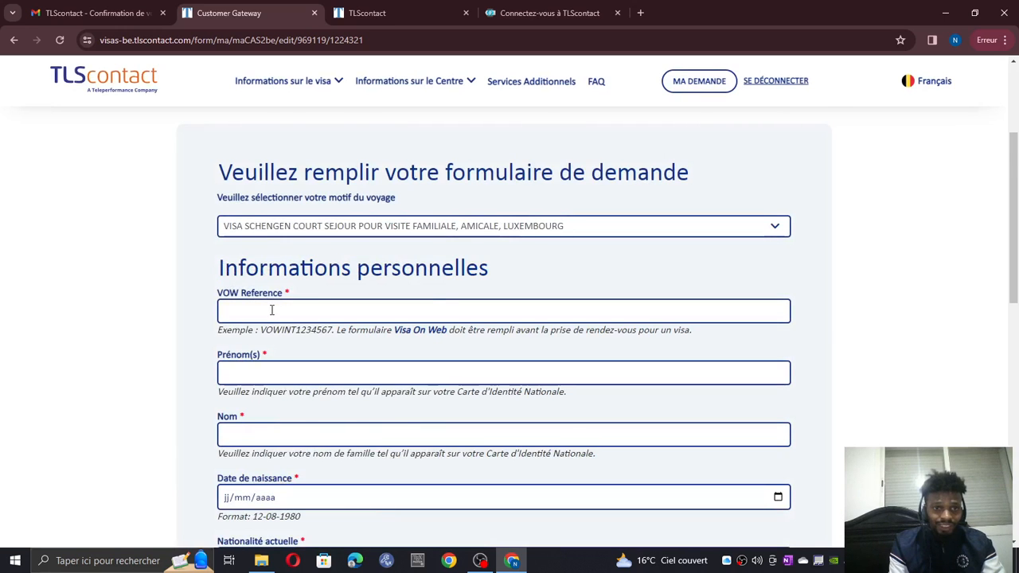
- Open the Visa On Web site in a new tab, then return to the application form
{"action": "scroll", "coordinate": [432, 291], "scroll_direction": "down", "scroll_amount": 1}
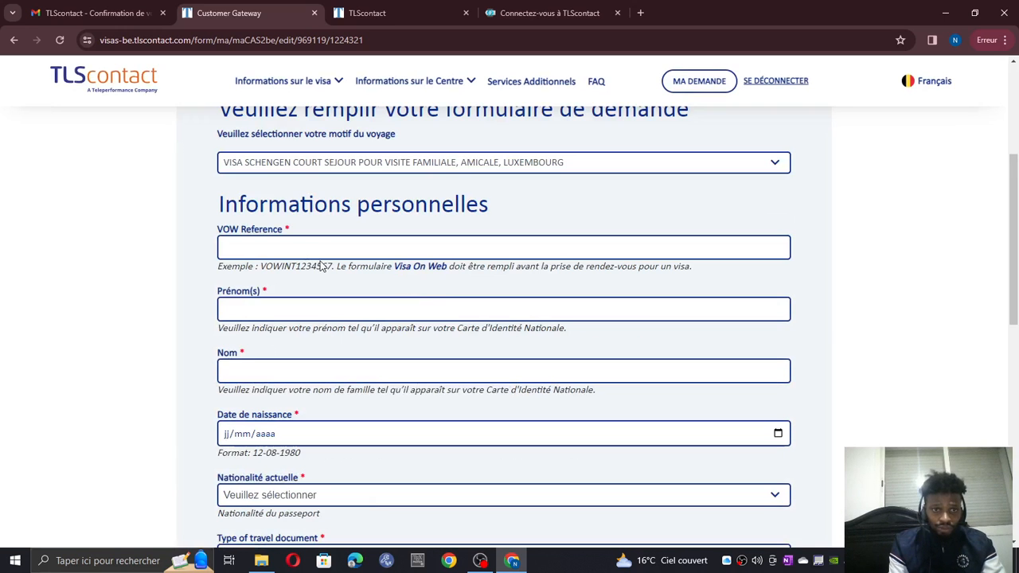
{"action": "left_click", "coordinate": [335, 247]}
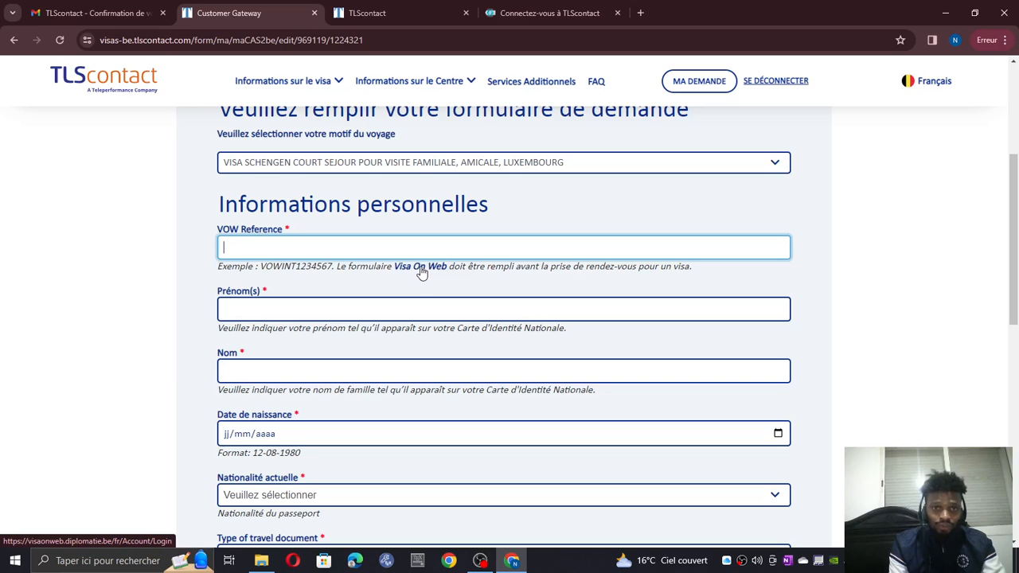
{"action": "left_click", "coordinate": [419, 267]}
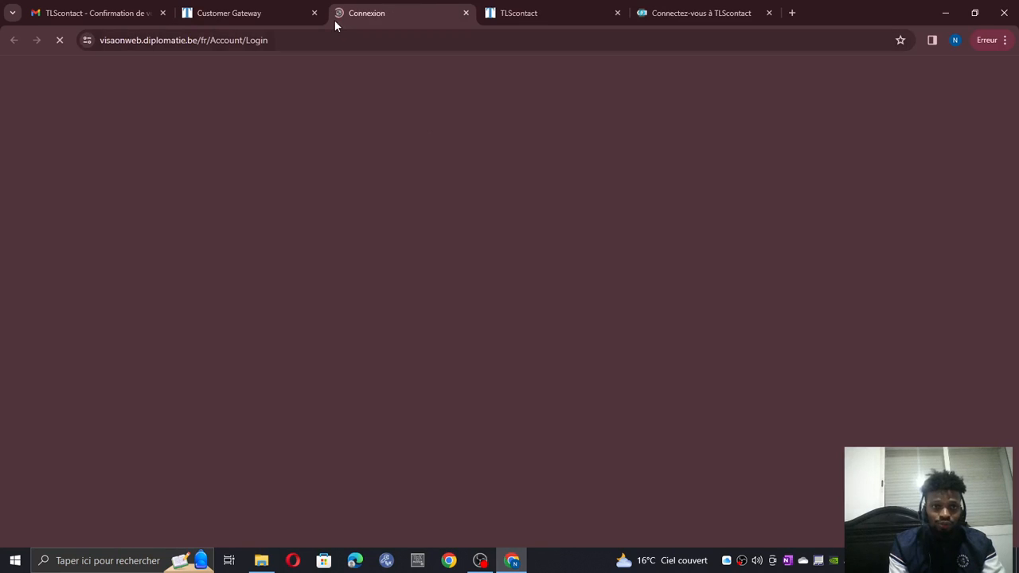
{"action": "left_click", "coordinate": [326, 16]}
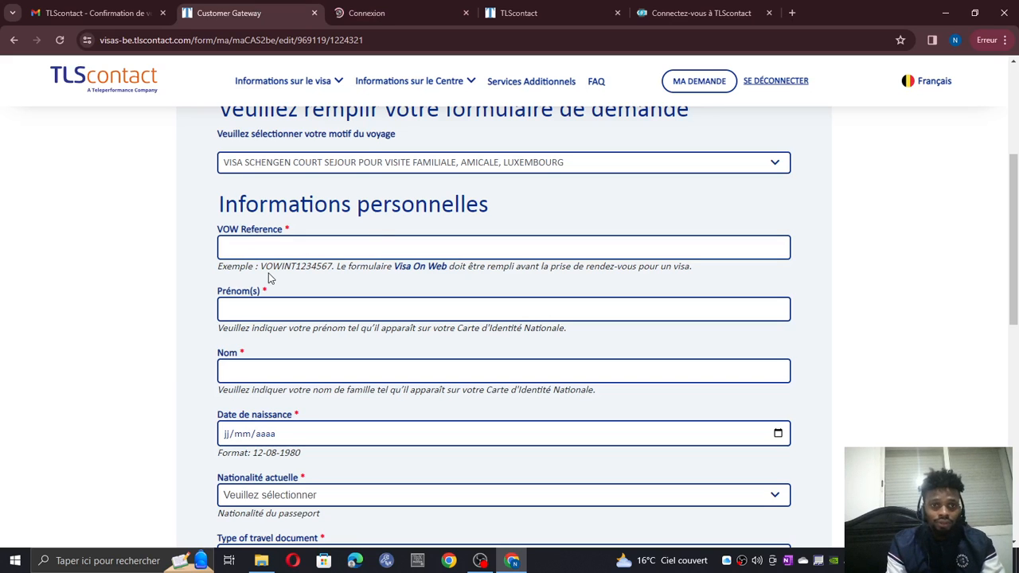
{"action": "left_click_drag", "start_coordinate": [260, 266], "coordinate": [332, 266]}
{"action": "right_click", "coordinate": [312, 267]}
{"action": "left_click", "coordinate": [330, 281]}
{"action": "right_click", "coordinate": [283, 241]}
{"action": "left_click", "coordinate": [303, 362]}
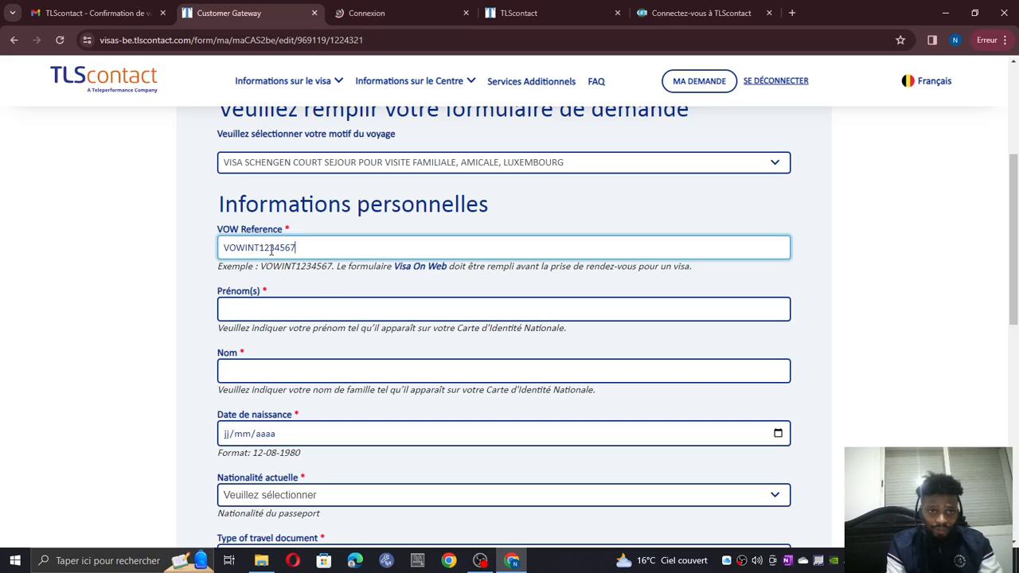
{"action": "key", "text": "BackSpace"}
{"action": "key", "text": "BackSpace"}
{"action": "key", "text": "BackSpace"}
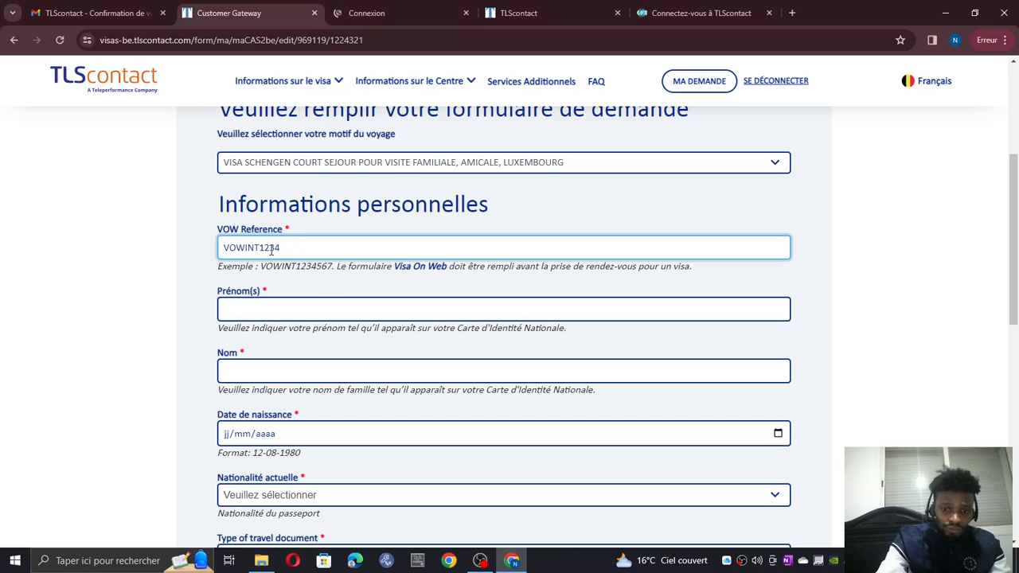
{"action": "key", "text": "BackSpace"}
{"action": "key", "text": "BackSpace"}
{"action": "key", "text": "BackSpace"}
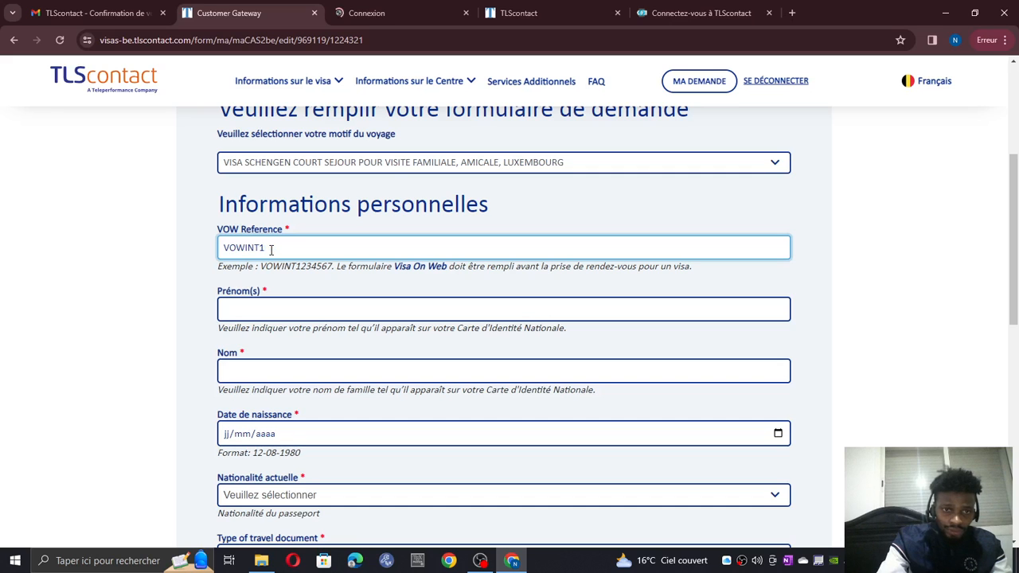
{"action": "key", "text": "BackSpace"}
{"action": "type", "text": "0010"}
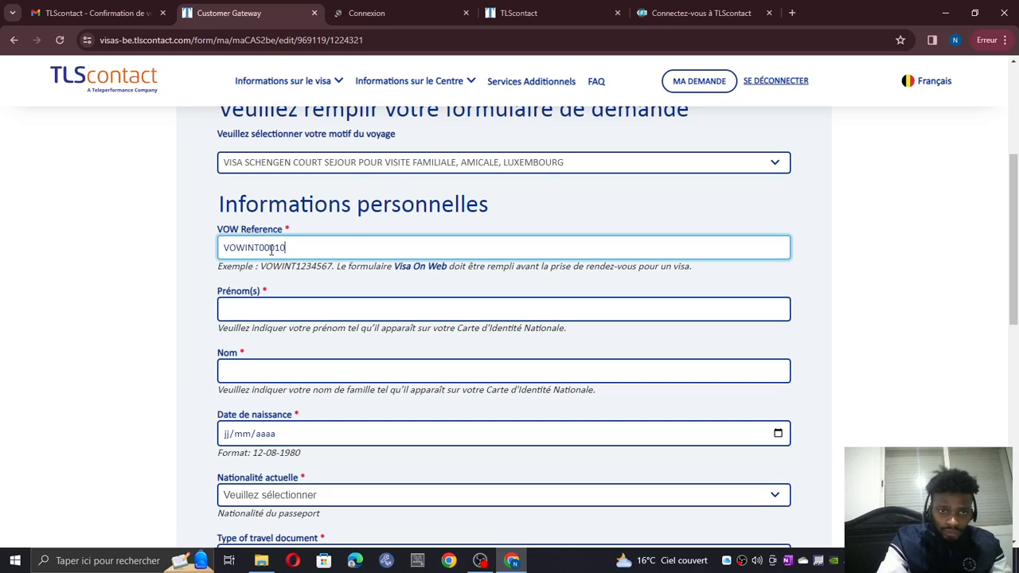
{"action": "type", "text": "0"}
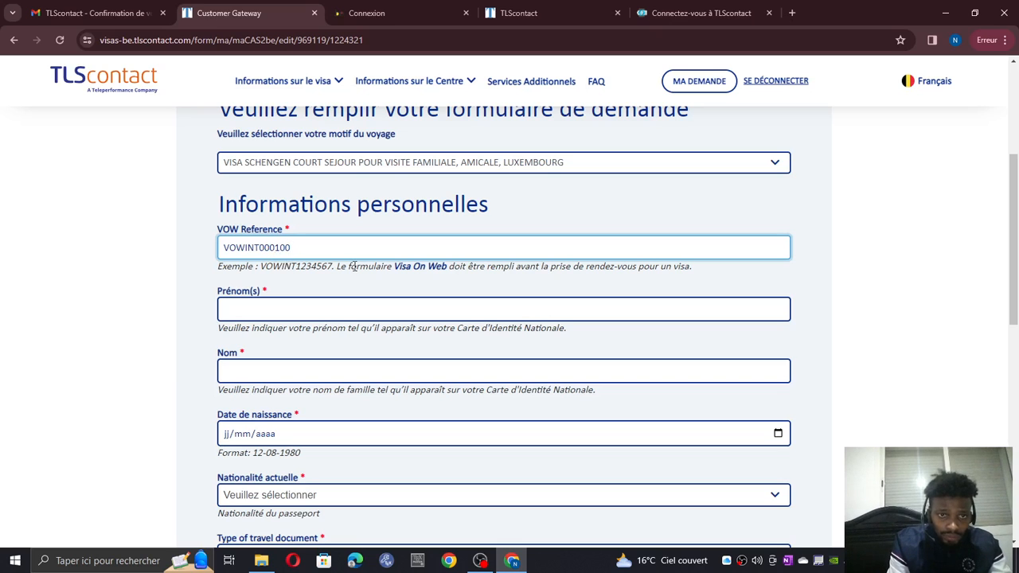
{"action": "type", "text": "0"}
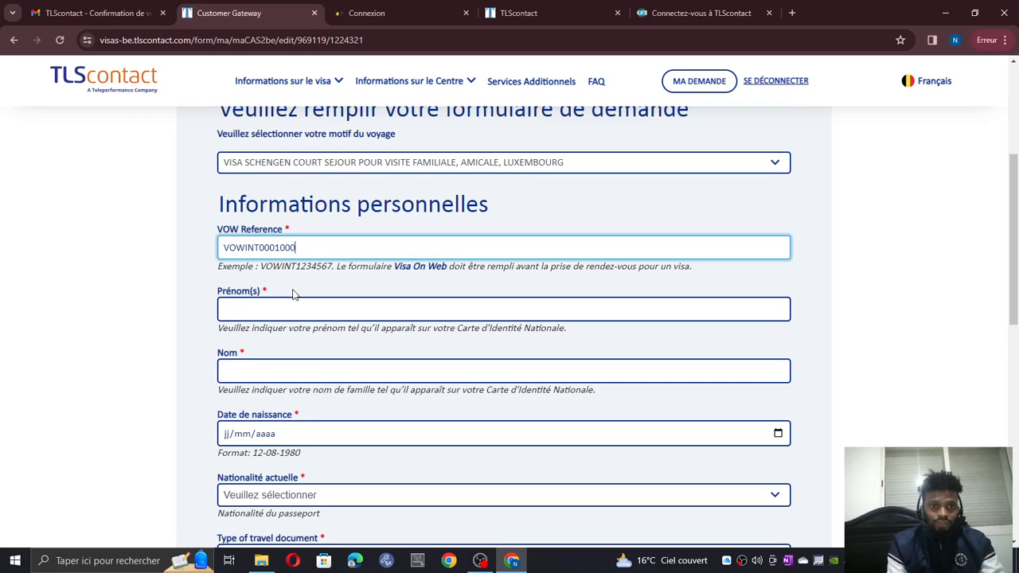
{"action": "scroll", "coordinate": [293, 291], "scroll_direction": "down", "scroll_amount": 1}
- Enter the applicant's first name, surname and date of birth
{"action": "left_click", "coordinate": [273, 251]}
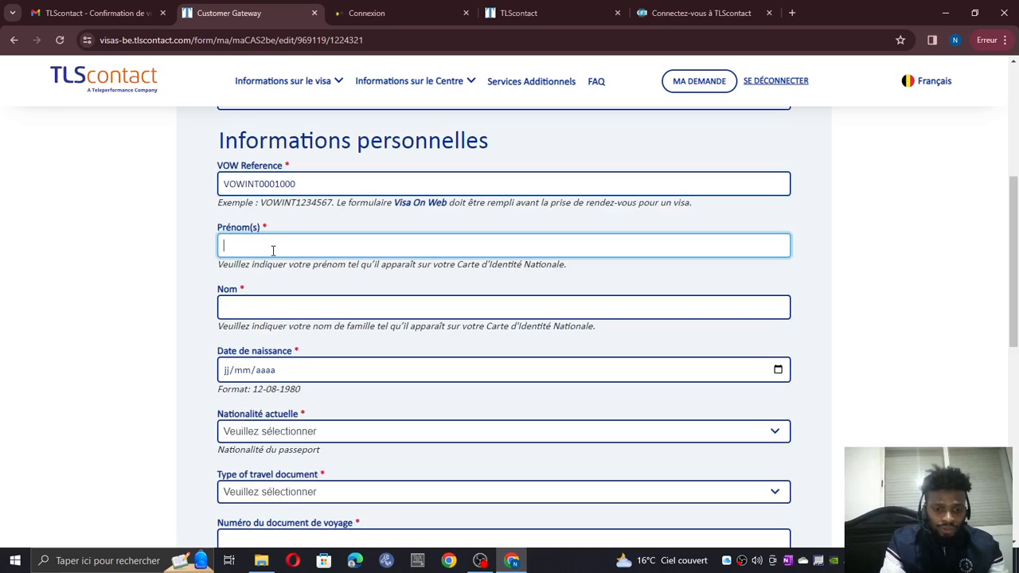
{"action": "type", "text": "FALL"}
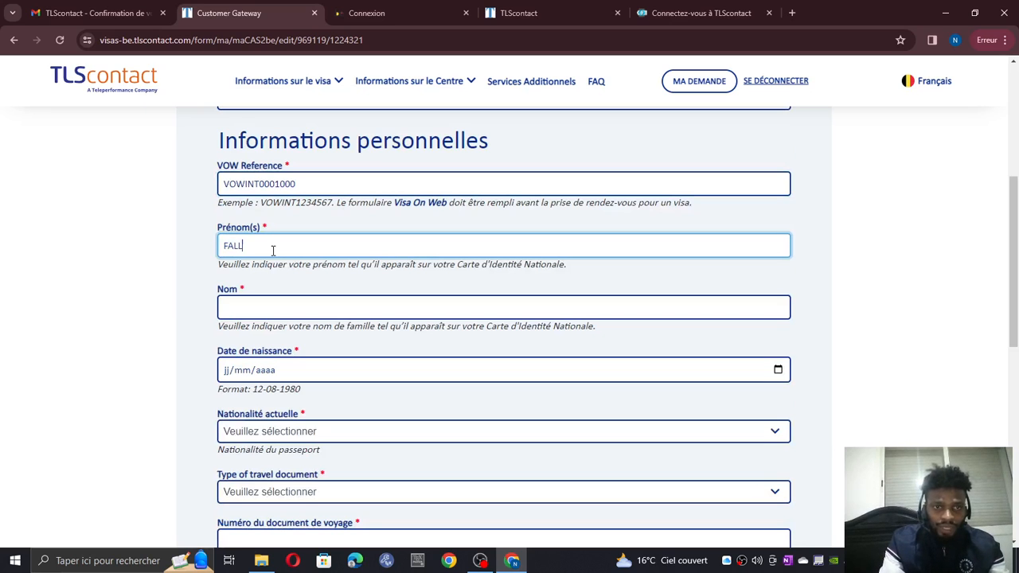
{"action": "key", "text": "BackSpace"}
{"action": "key", "text": "BackSpace"}
{"action": "key", "text": "BackSpace"}
{"action": "key", "text": "BackSpace"}
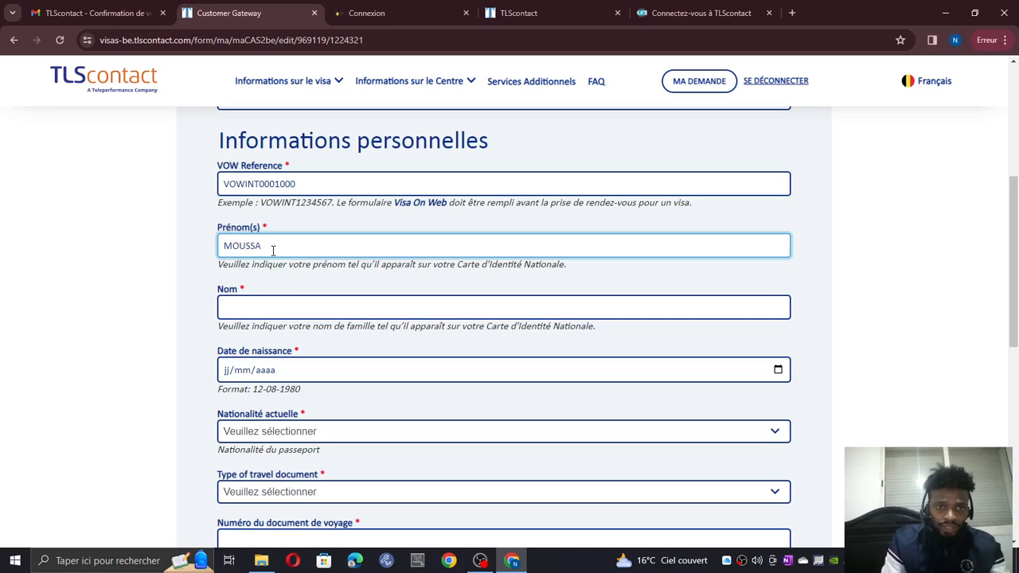
{"action": "left_click", "coordinate": [266, 301]}
{"action": "left_click", "coordinate": [225, 370]}
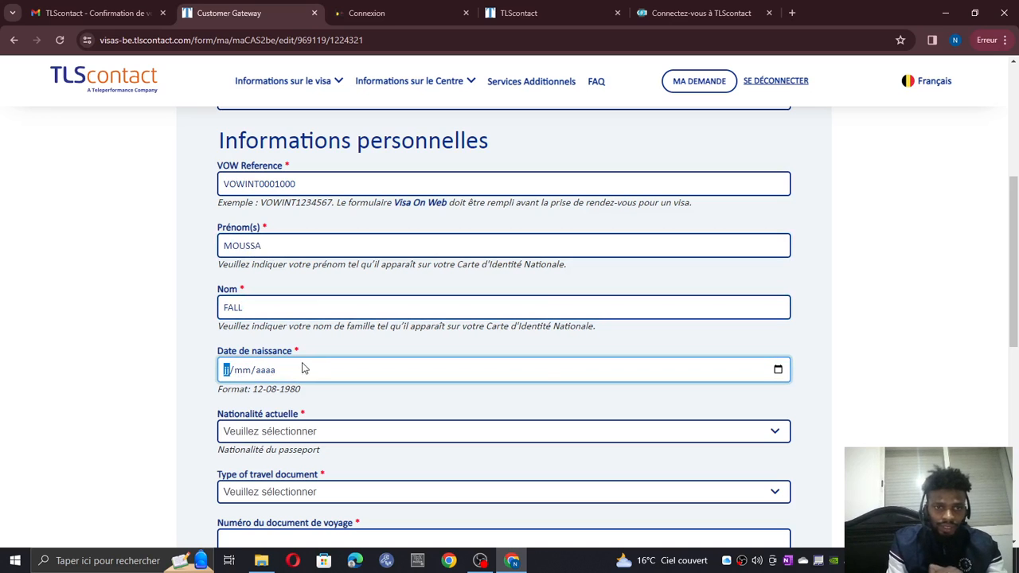
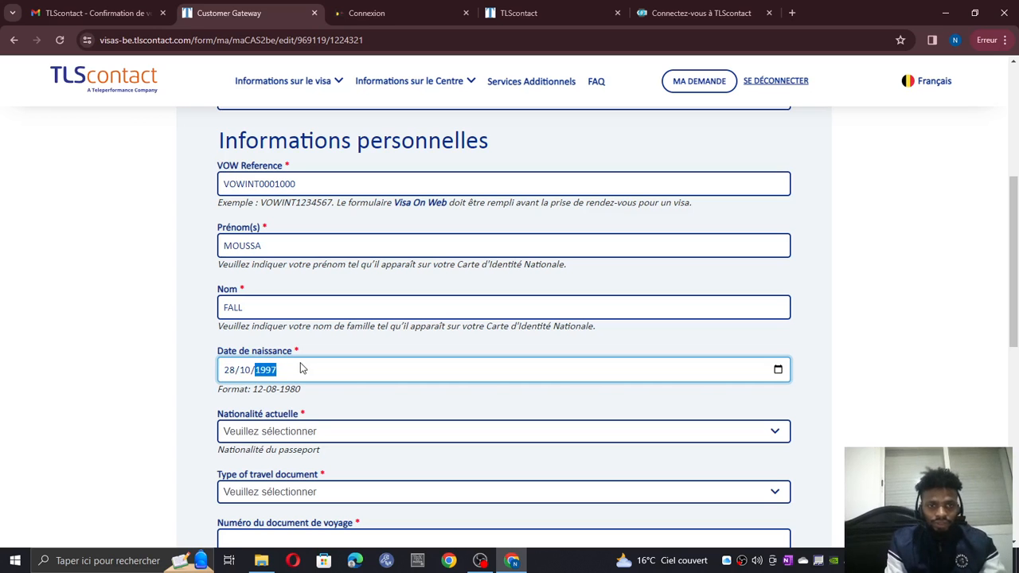
{"action": "scroll", "coordinate": [342, 378], "scroll_direction": "down", "scroll_amount": 2}
{"action": "left_click", "coordinate": [251, 304]}
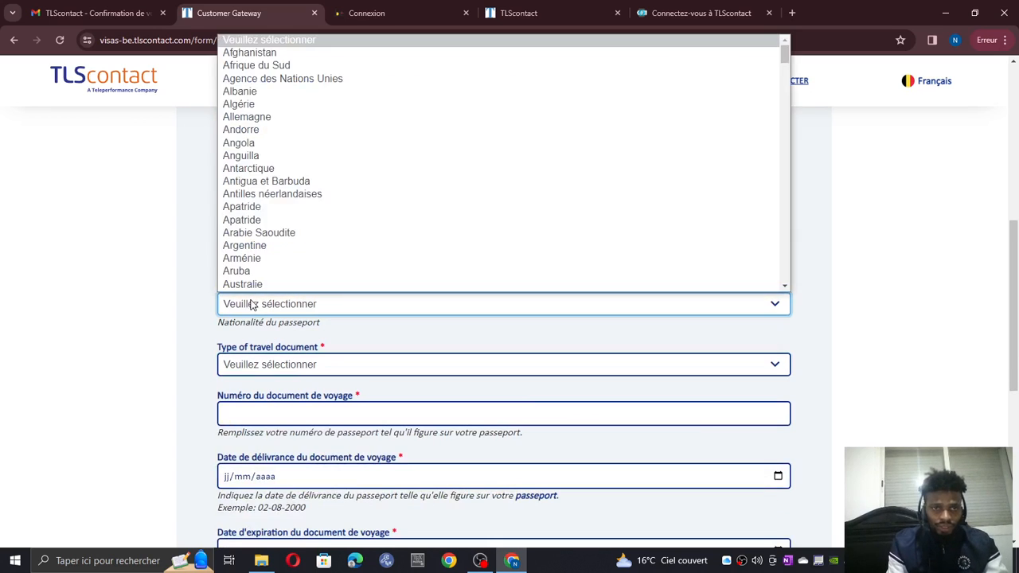
- Set the current nationality to Sénégal
{"action": "scroll", "coordinate": [302, 153], "scroll_direction": "down", "scroll_amount": 3}
{"action": "key", "text": "s"}
{"action": "scroll", "coordinate": [303, 155], "scroll_direction": "down", "scroll_amount": 2}
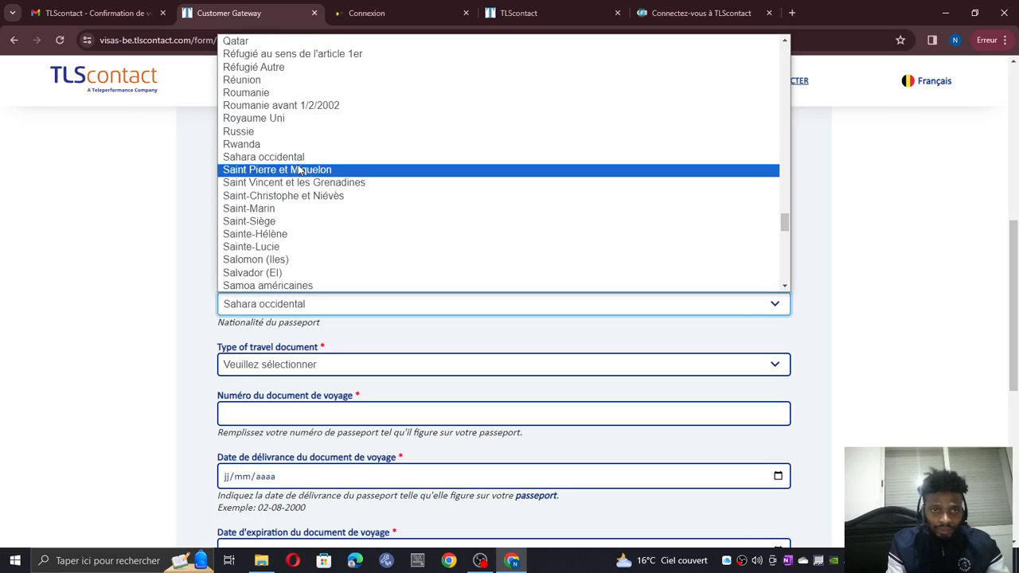
{"action": "scroll", "coordinate": [300, 210], "scroll_direction": "down", "scroll_amount": 2}
{"action": "left_click", "coordinate": [296, 199]}
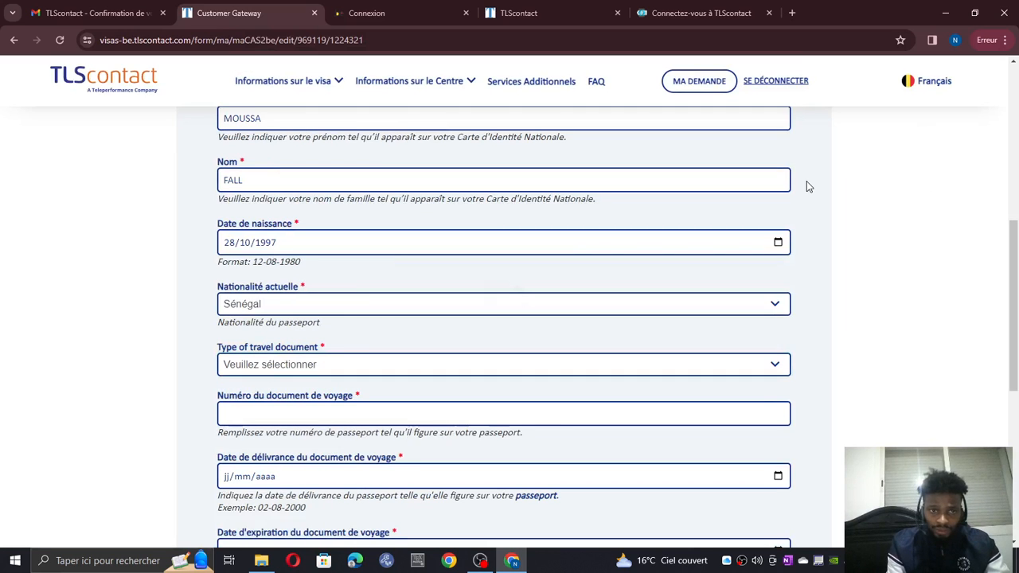
- Set the travel document type to Passeport ordinaire
{"action": "left_click", "coordinate": [275, 365]}
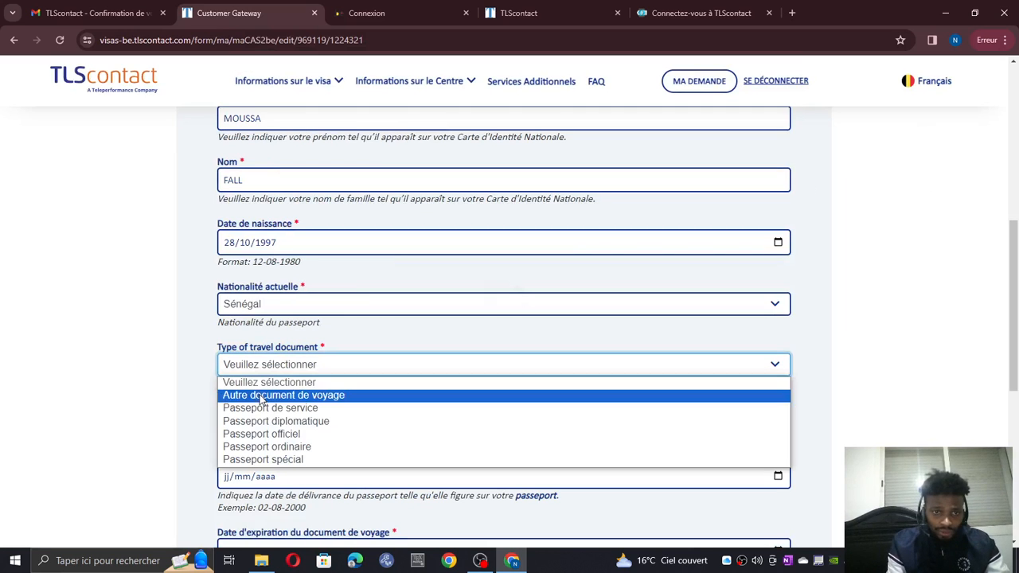
{"action": "scroll", "coordinate": [252, 362], "scroll_direction": "down", "scroll_amount": 1}
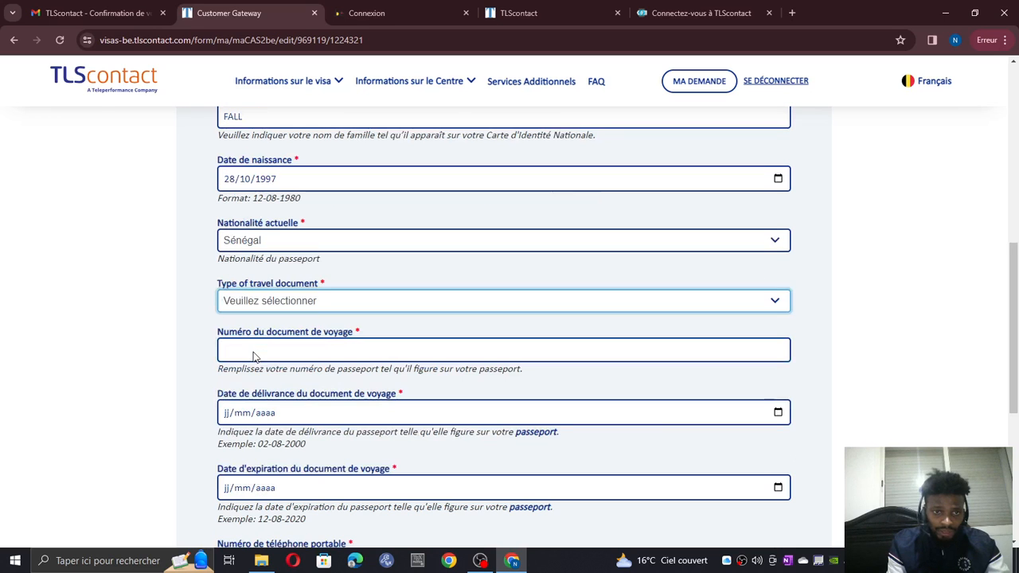
{"action": "left_click", "coordinate": [261, 309]}
{"action": "left_click", "coordinate": [296, 386]}
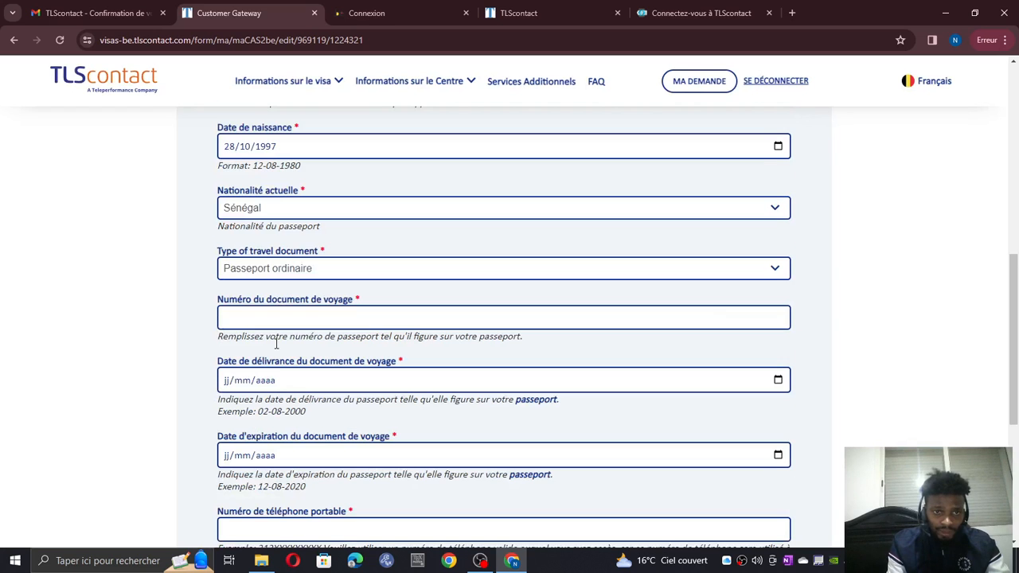
{"action": "scroll", "coordinate": [277, 314], "scroll_direction": "down", "scroll_amount": 1}
- Enter the passport number in 'Numéro du document de voyage', fixing mistyped zeros
{"action": "left_click", "coordinate": [276, 287]}
{"action": "type", "text": "A0"}
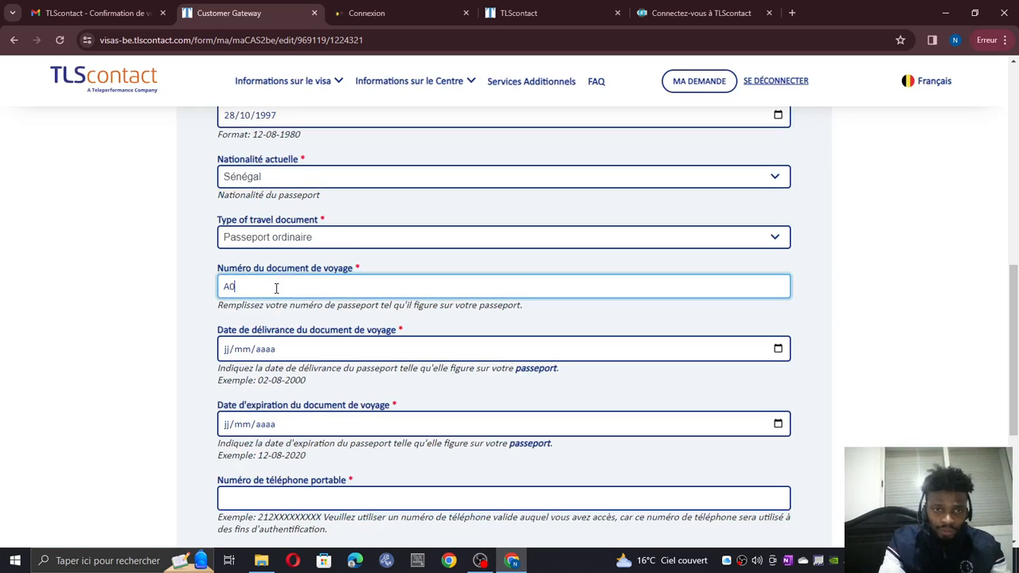
{"action": "type", "text": "000000"}
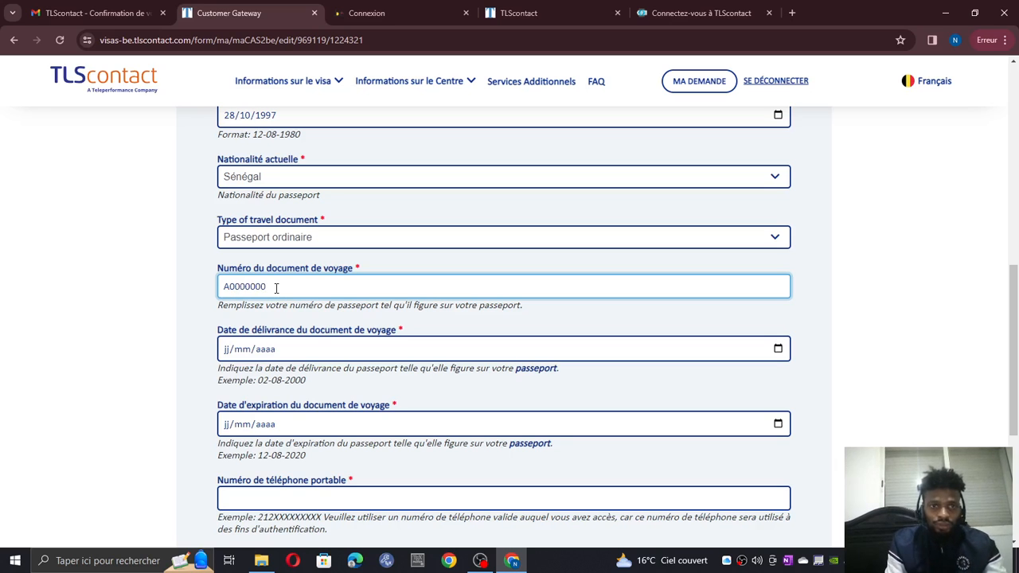
{"action": "left_click", "coordinate": [232, 288]}
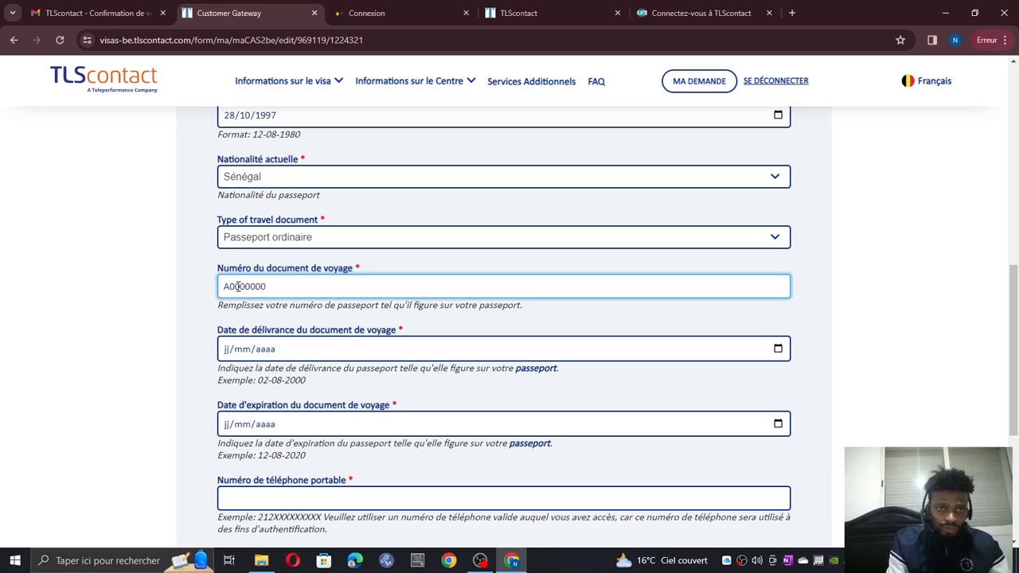
{"action": "type", "text": "0"}
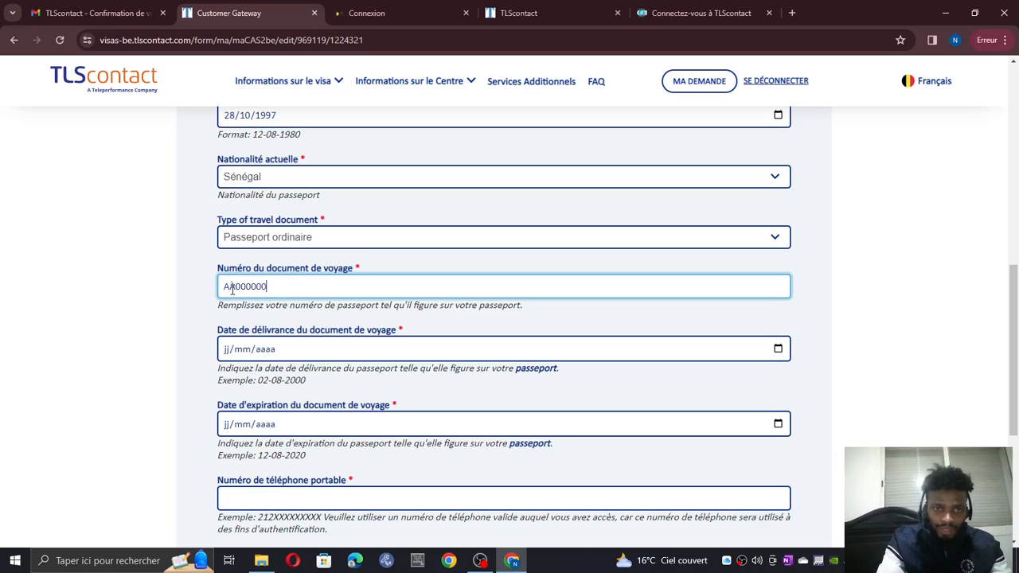
{"action": "key", "text": "BackSpace"}
{"action": "type", "text": "0"}
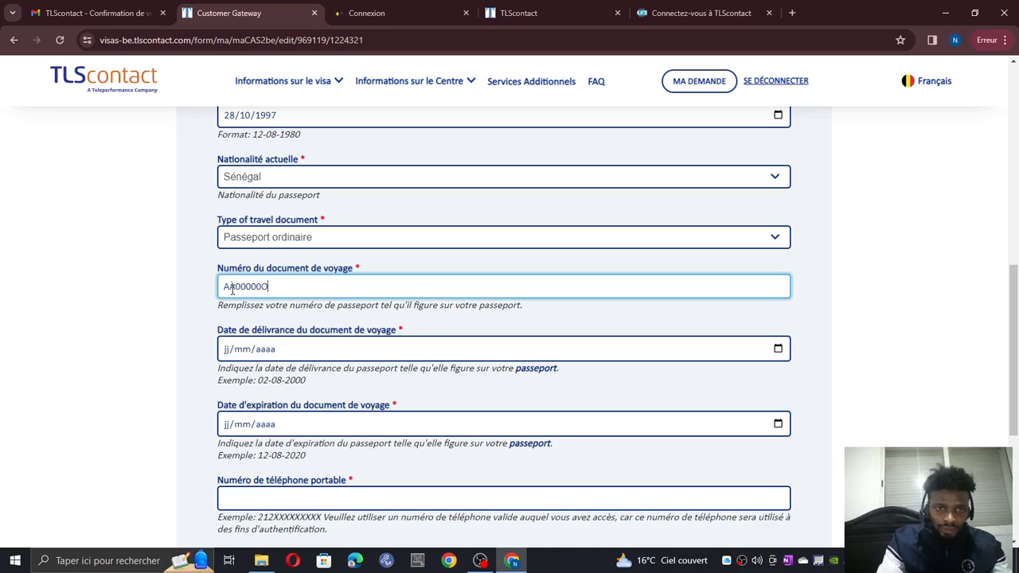
{"action": "key", "text": "BackSpace"}
{"action": "key", "text": "BackSpace"}
{"action": "key", "text": "BackSpace"}
{"action": "key", "text": "BackSpace"}
{"action": "key", "text": "BackSpace"}
{"action": "key", "text": "BackSpace"}
{"action": "key", "text": "BackSpace"}
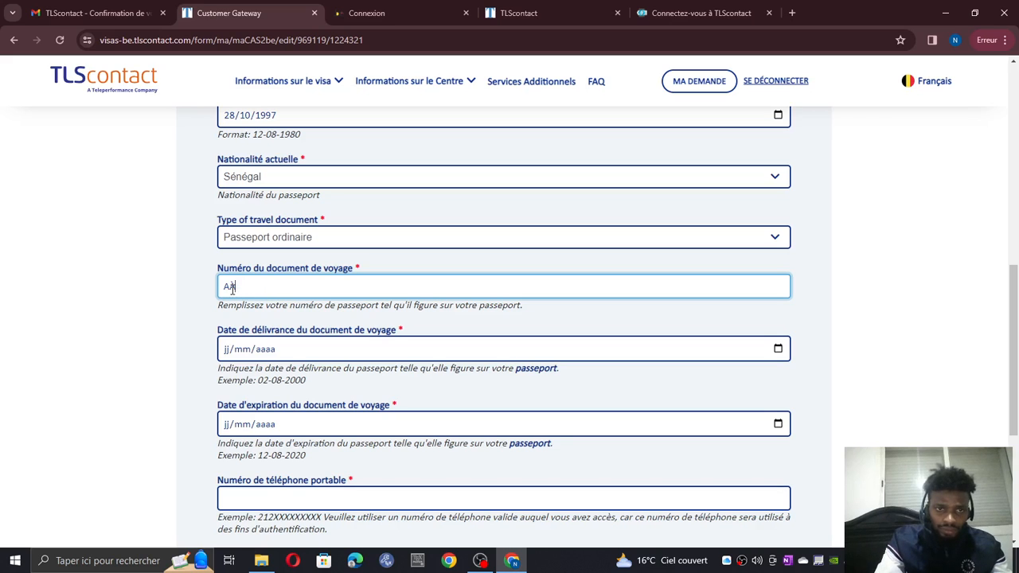
{"action": "type", "text": "0"}
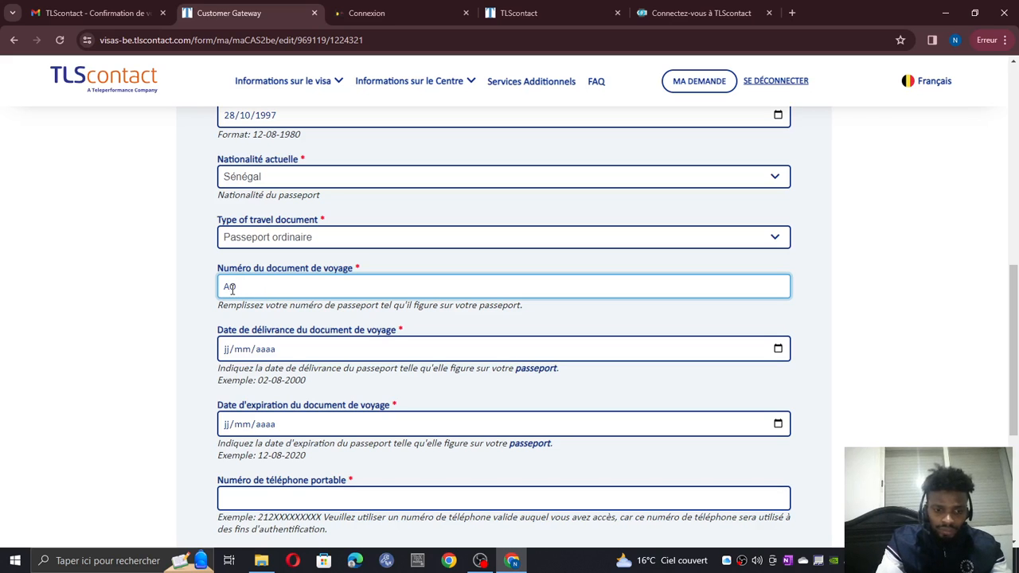
{"action": "type", "text": "00"}
{"action": "key", "text": "BackSpace"}
{"action": "key", "text": "BackSpace"}
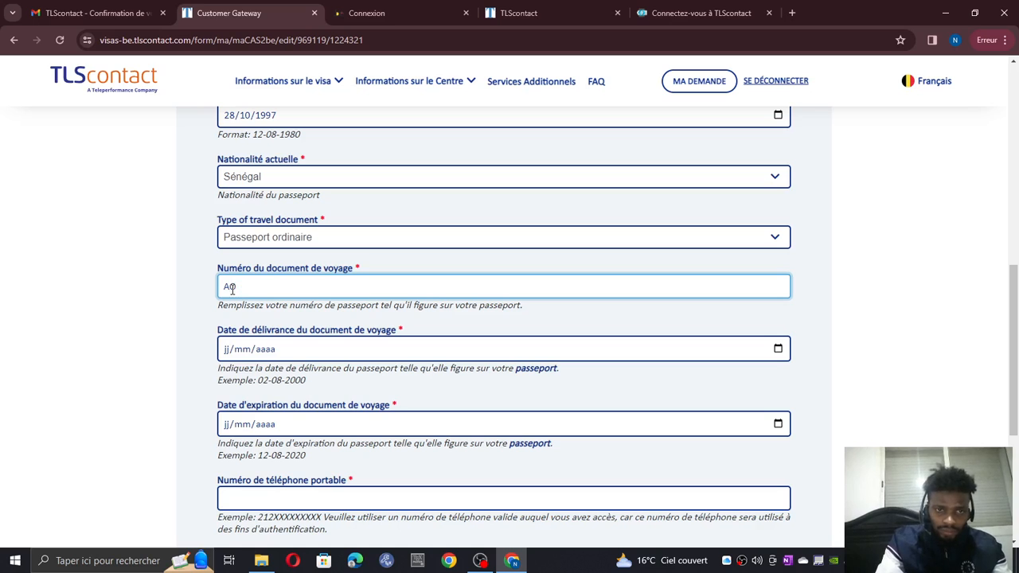
{"action": "type", "text": "000"}
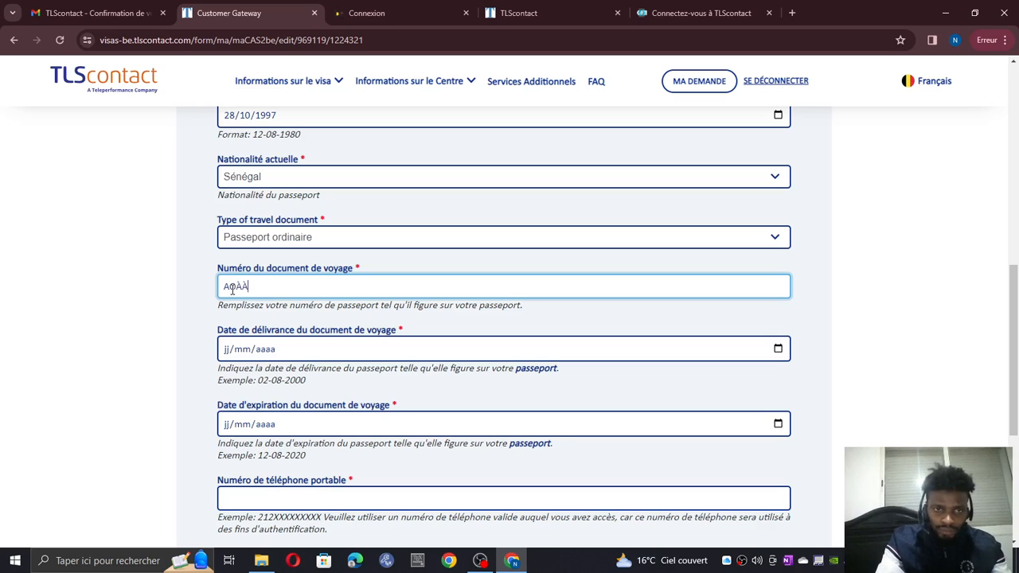
{"action": "key", "text": "BackSpace"}
{"action": "key", "text": "BackSpace"}
{"action": "key", "text": "BackSpace"}
{"action": "type", "text": "000000"}
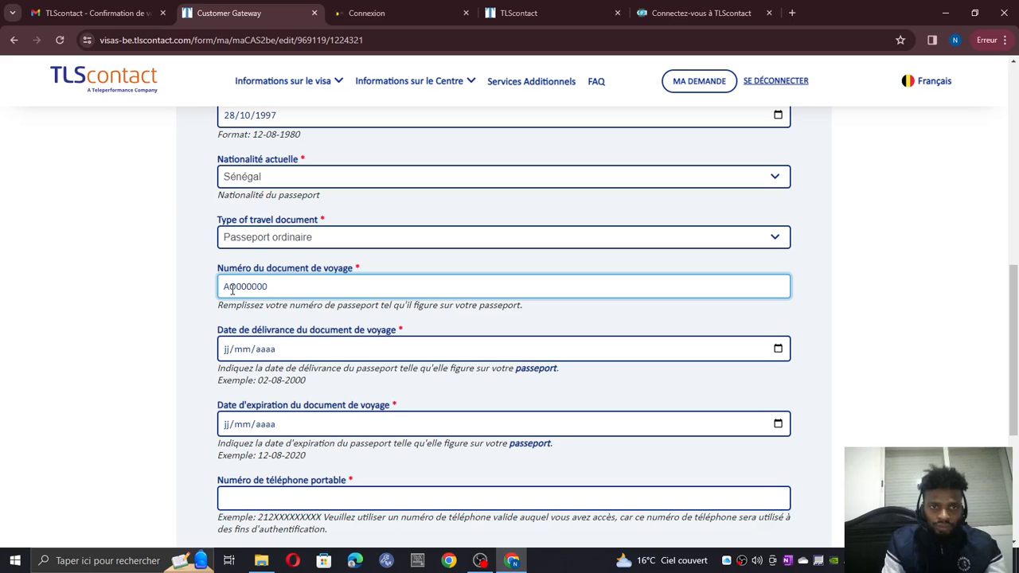
{"action": "left_click", "coordinate": [225, 350]}
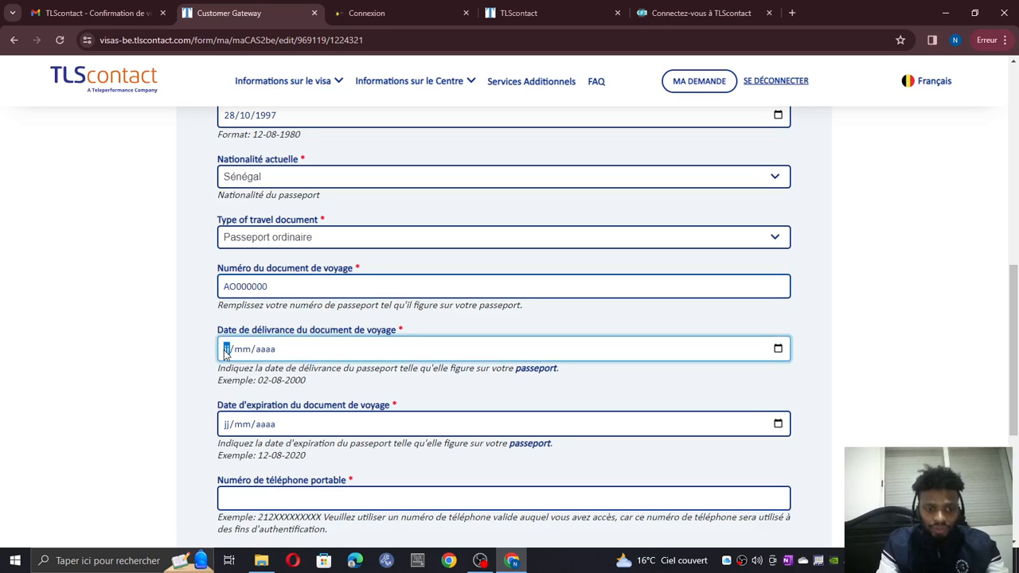
- Enter passport issue date 01/01/2023 and expiry date 01/01/2028
{"action": "type", "text": "01/01/2023"}
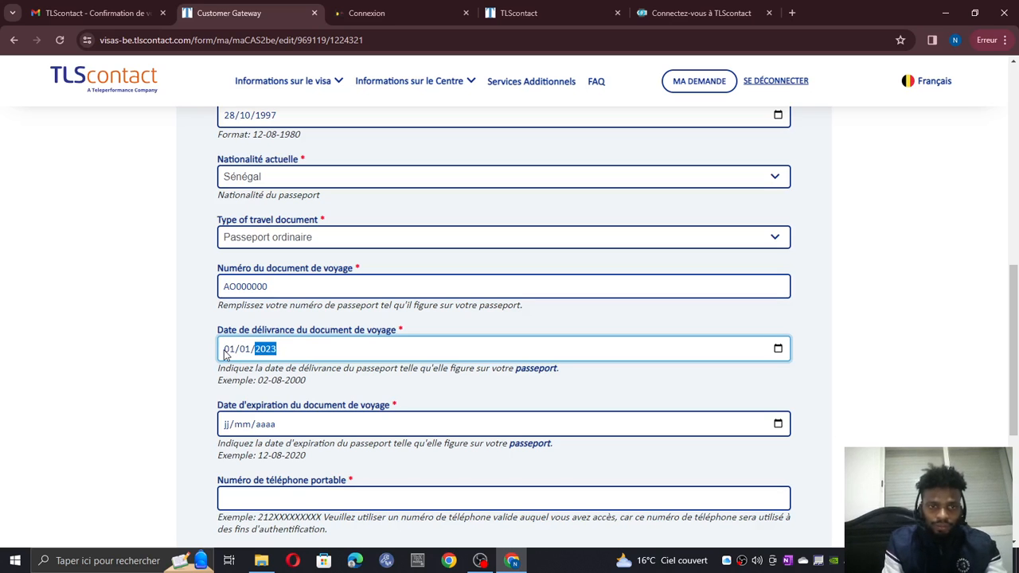
{"action": "left_click", "coordinate": [227, 425]}
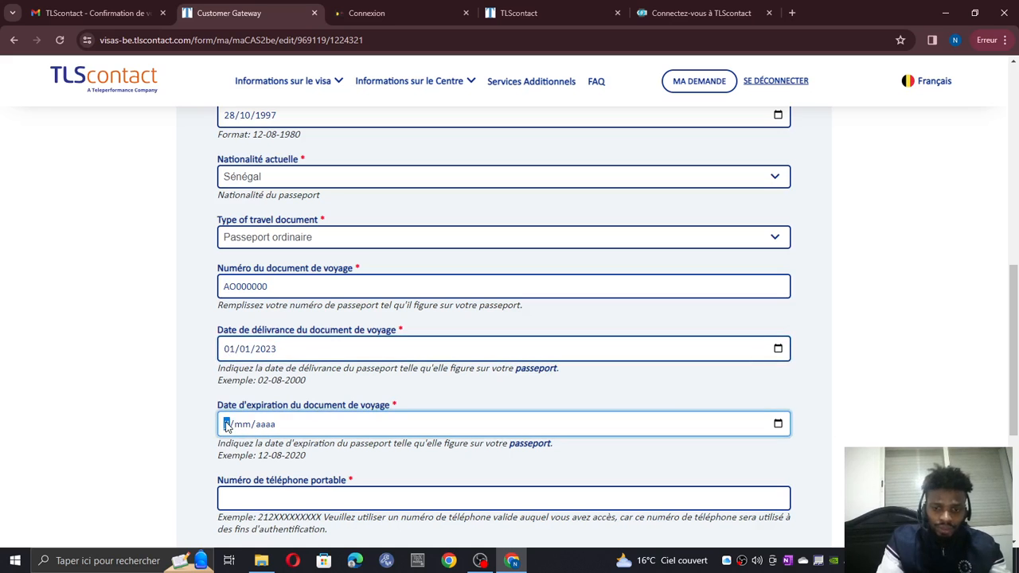
{"action": "type", "text": "01/01/202"}
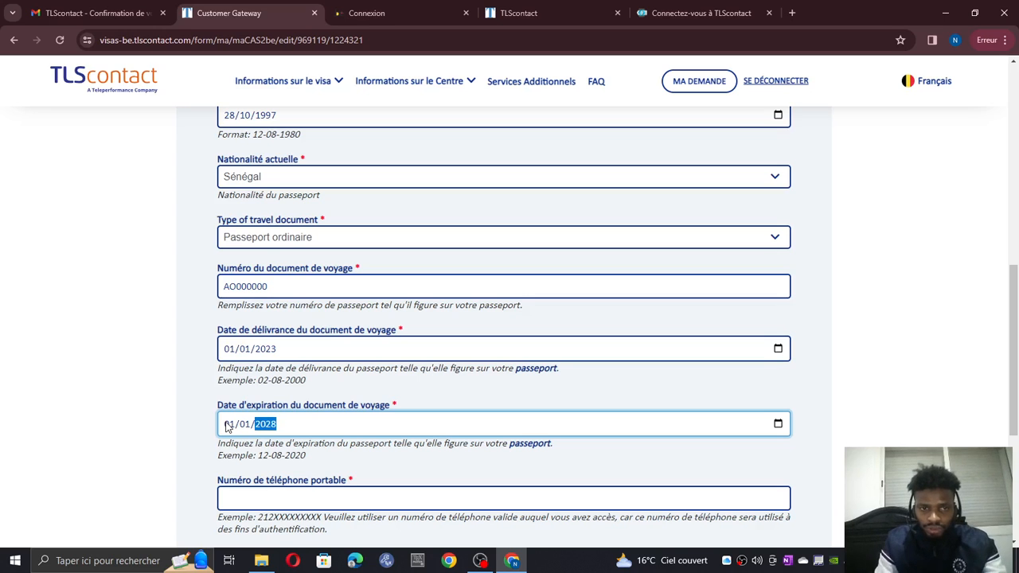
{"action": "type", "text": "8"}
{"action": "scroll", "coordinate": [261, 430], "scroll_direction": "down", "scroll_amount": 2}
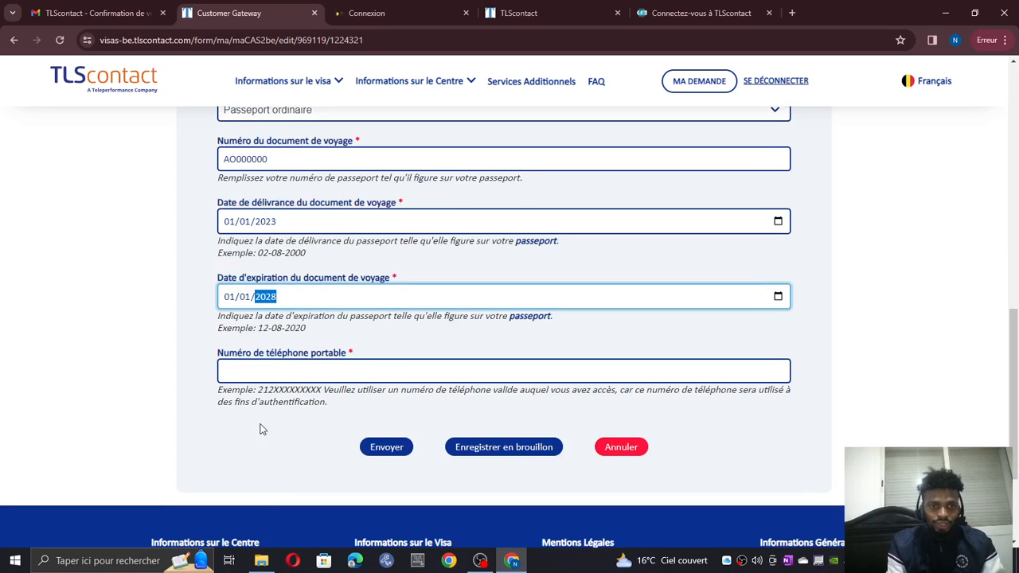
{"action": "left_click", "coordinate": [285, 372]}
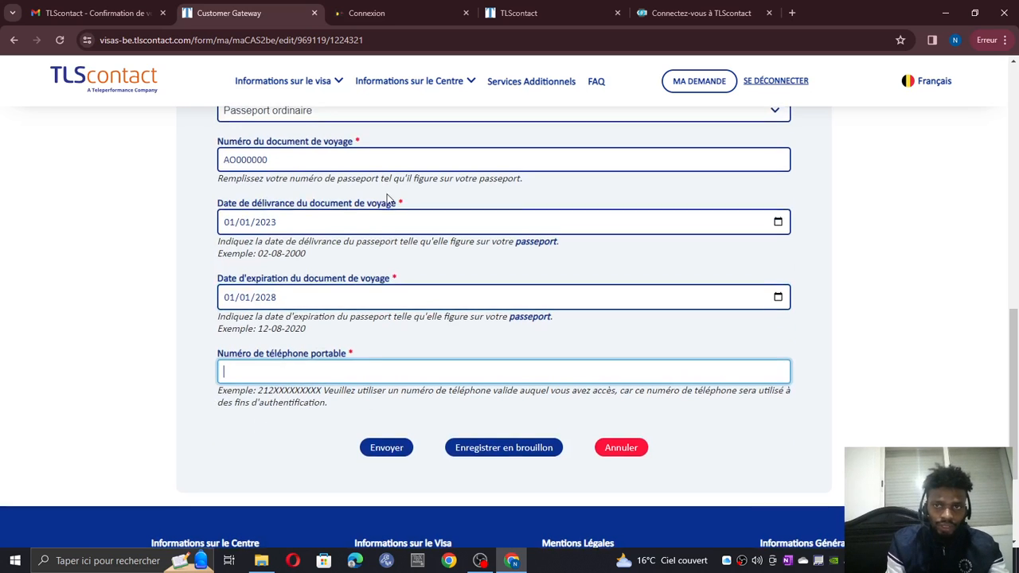
- Enter the applicant's mobile phone number and submit the form
{"action": "scroll", "coordinate": [387, 202], "scroll_direction": "up", "scroll_amount": 5}
{"action": "scroll", "coordinate": [351, 187], "scroll_direction": "down", "scroll_amount": 1}
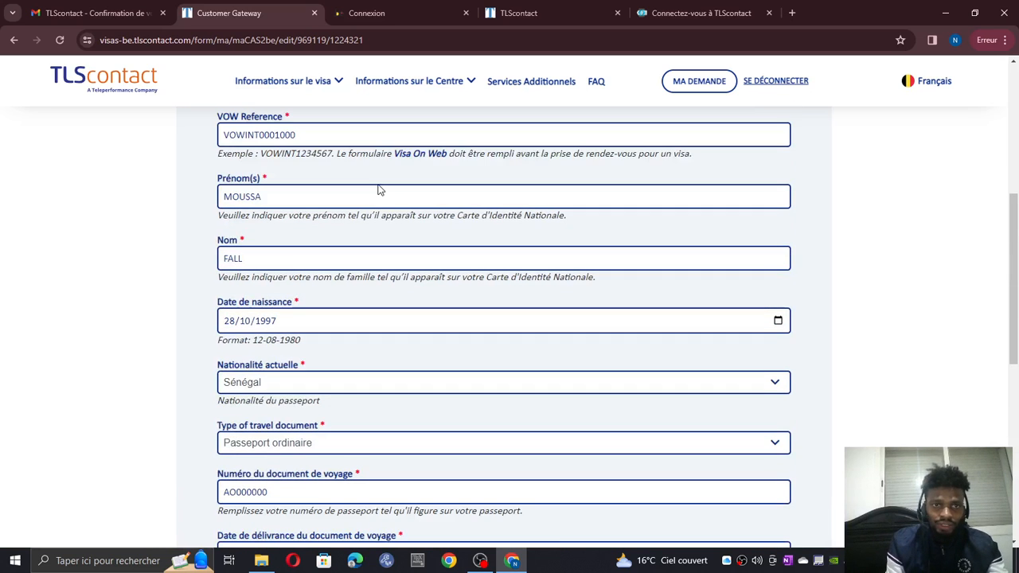
{"action": "scroll", "coordinate": [378, 190], "scroll_direction": "down", "scroll_amount": 3}
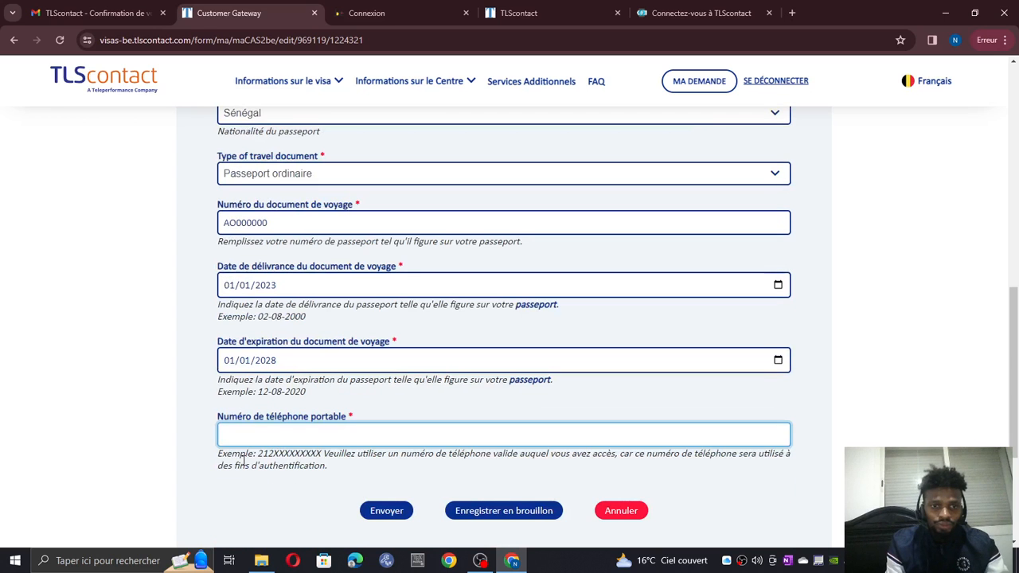
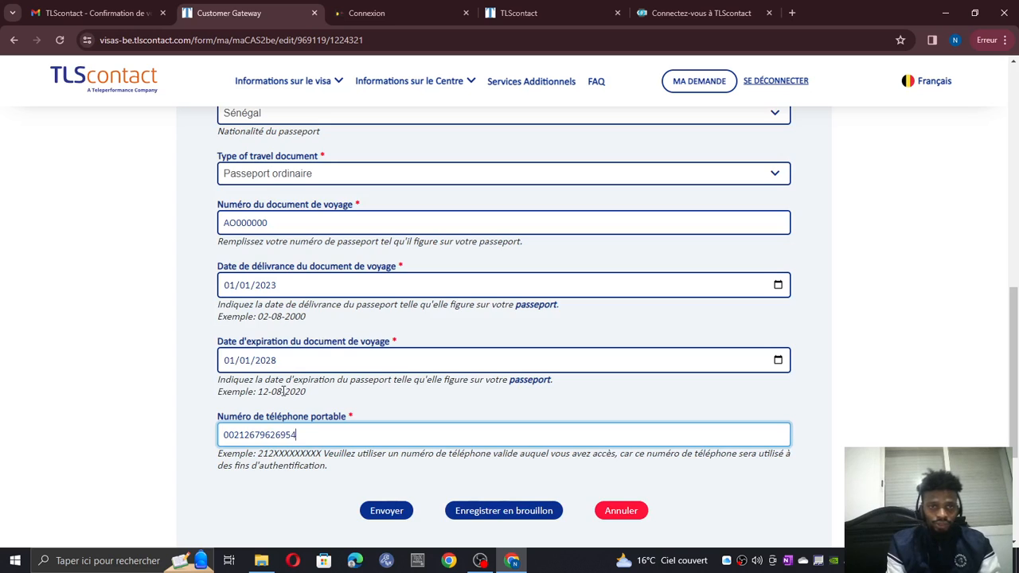
{"action": "scroll", "coordinate": [284, 239], "scroll_direction": "up", "scroll_amount": 3}
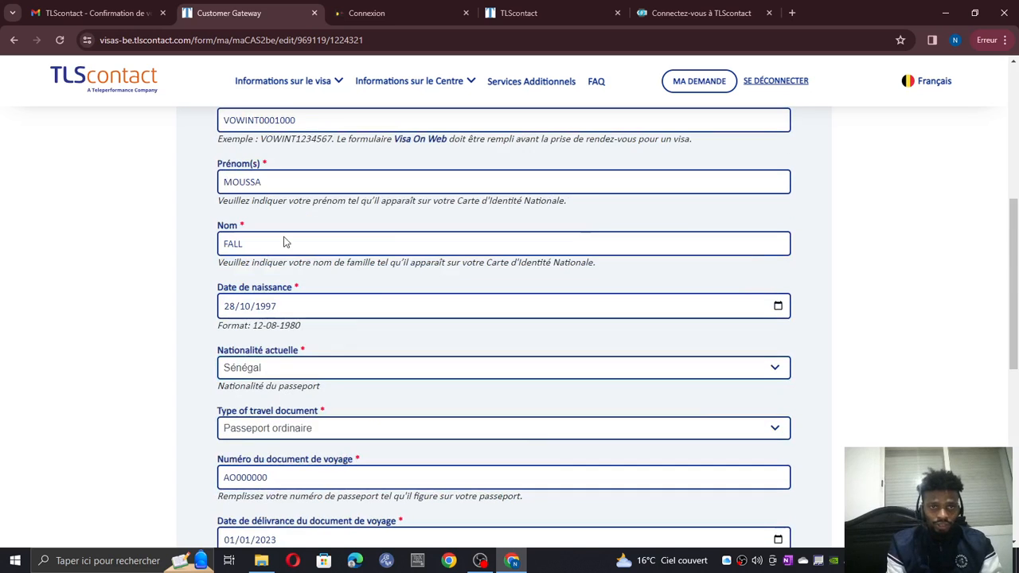
{"action": "scroll", "coordinate": [409, 302], "scroll_direction": "down", "scroll_amount": 4}
{"action": "scroll", "coordinate": [477, 334], "scroll_direction": "up", "scroll_amount": 7}
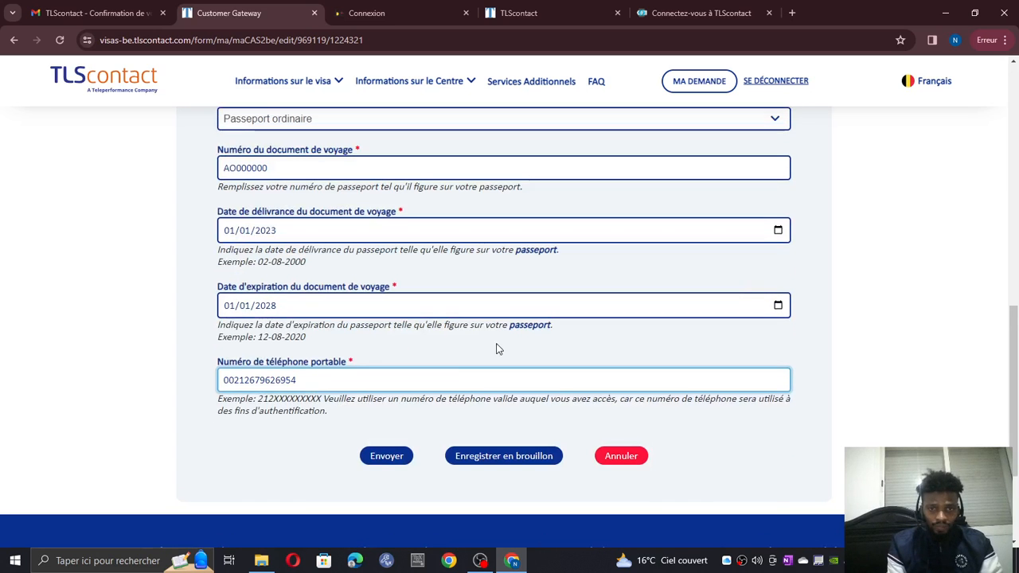
{"action": "scroll", "coordinate": [521, 265], "scroll_direction": "down", "scroll_amount": 6}
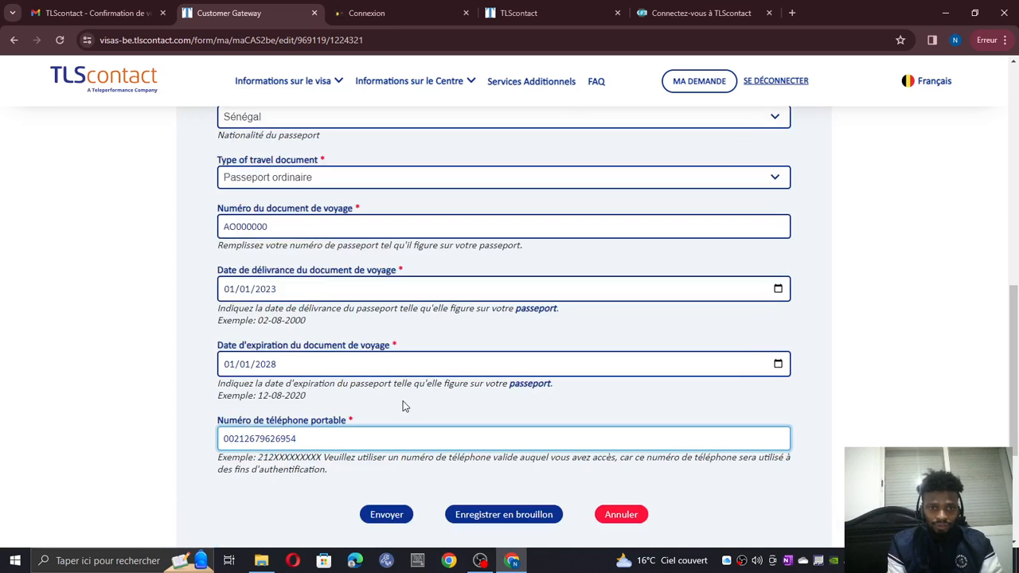
{"action": "left_click", "coordinate": [390, 518]}
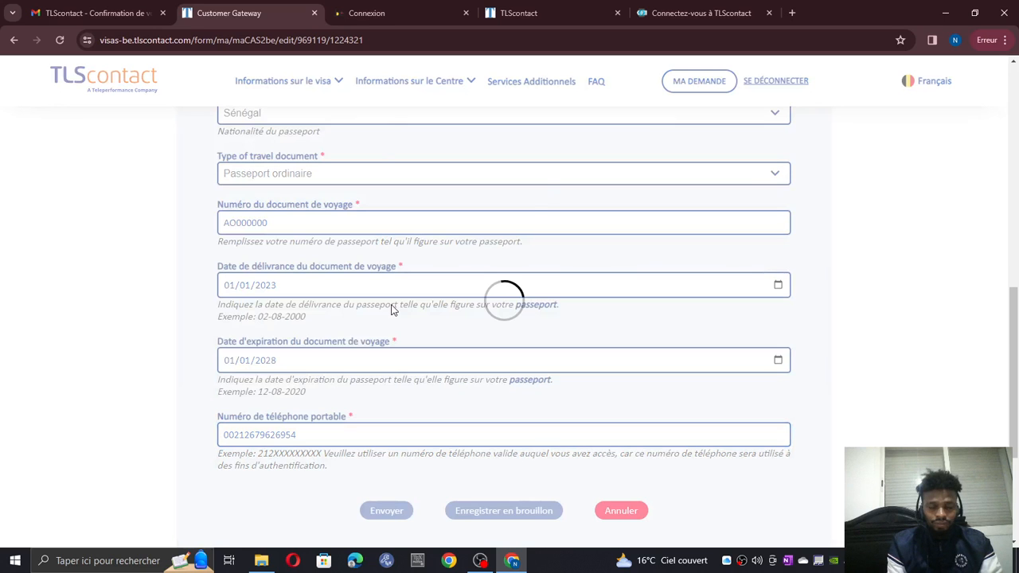
- After the phone-already-used error, remove the number's leading 00 and resubmit
{"action": "scroll", "coordinate": [391, 308], "scroll_direction": "down", "scroll_amount": 2}
{"action": "scroll", "coordinate": [389, 301], "scroll_direction": "up", "scroll_amount": 3}
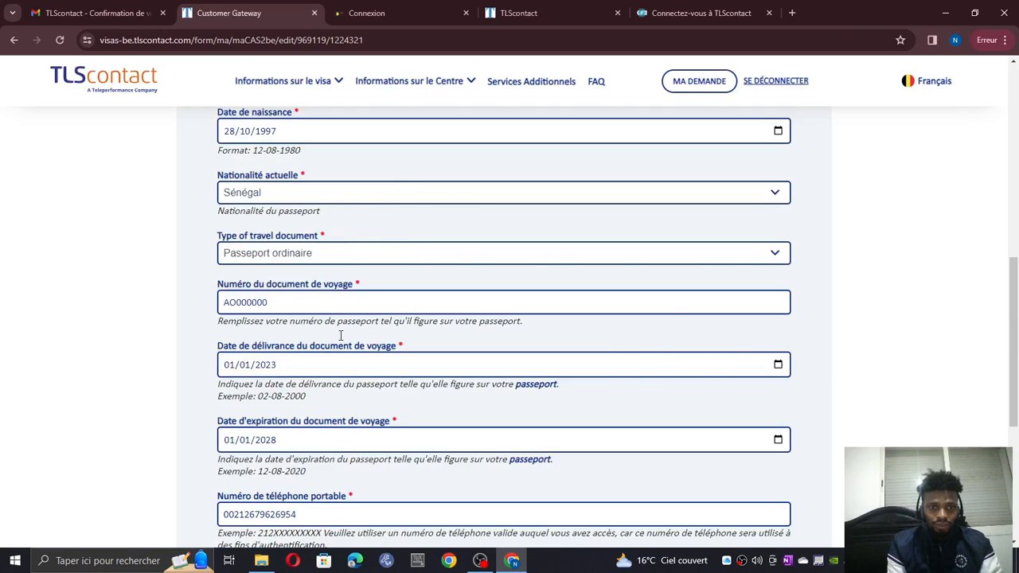
{"action": "scroll", "coordinate": [340, 335], "scroll_direction": "down", "scroll_amount": 2}
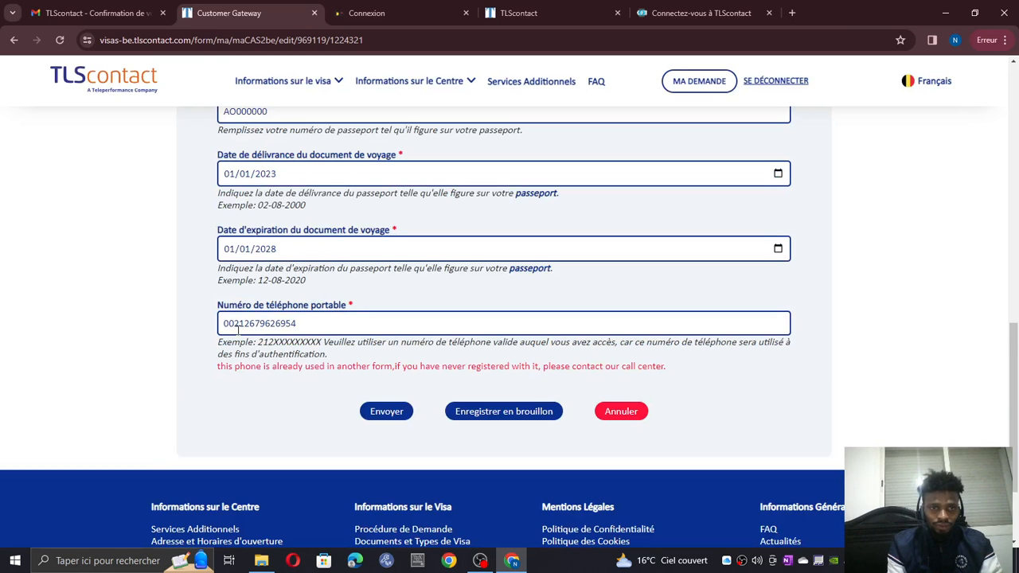
{"action": "left_click", "coordinate": [242, 331]}
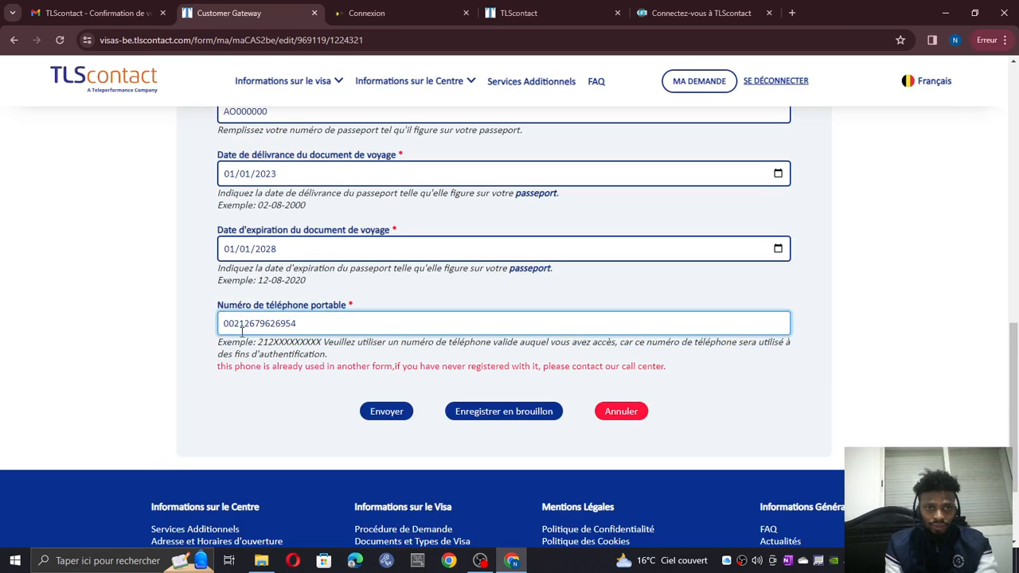
{"action": "key", "text": "BackSpace"}
{"action": "key", "text": "BackSpace"}
{"action": "scroll", "coordinate": [415, 318], "scroll_direction": "up", "scroll_amount": 10}
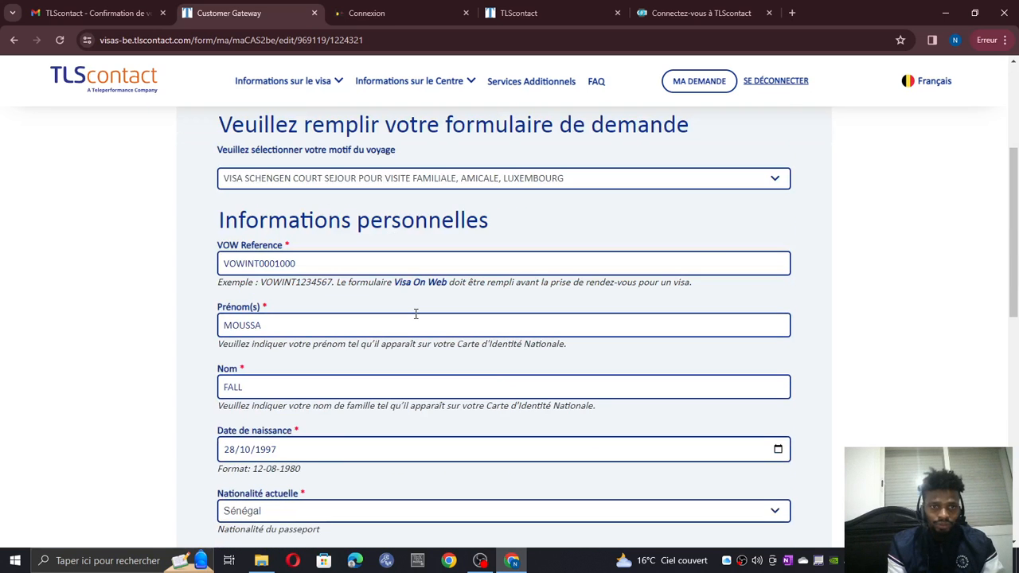
{"action": "scroll", "coordinate": [415, 319], "scroll_direction": "down", "scroll_amount": 12}
{"action": "left_click", "coordinate": [379, 291]}
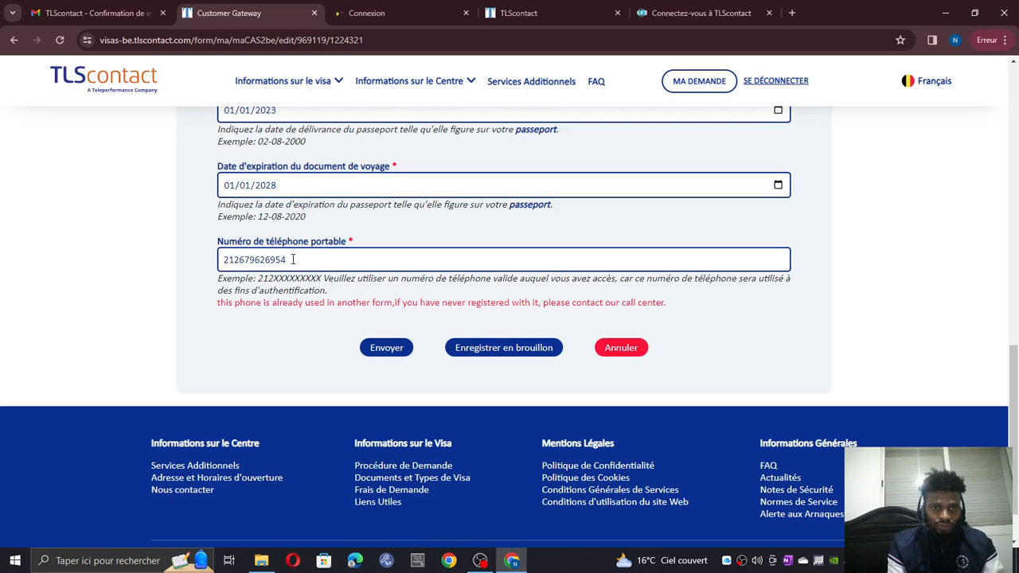
- Replace the mobile number with a new one in international format starting with '+'
{"action": "left_click", "coordinate": [295, 260]}
{"action": "key", "text": "BackSpace"}
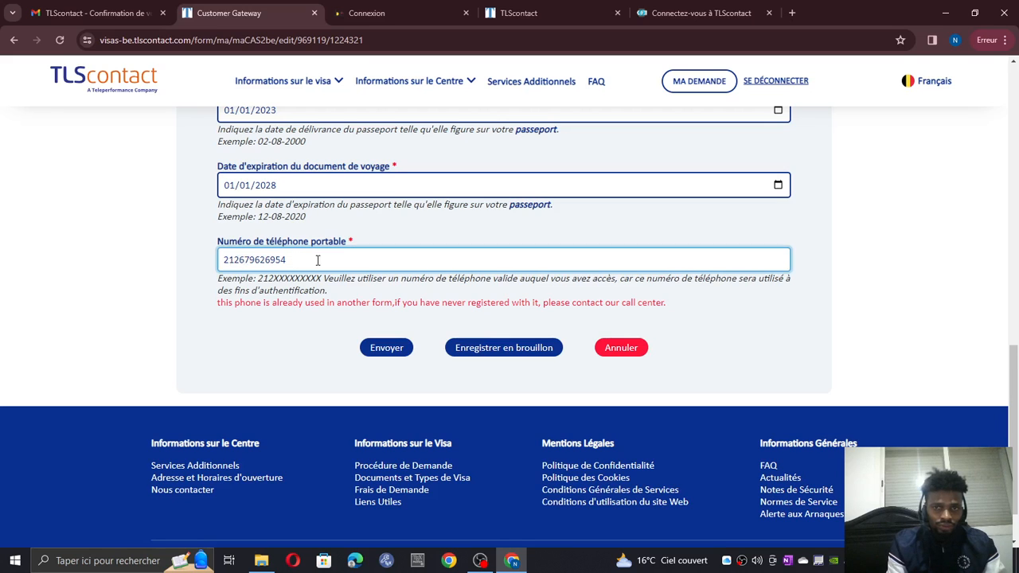
{"action": "key", "text": "BackSpace"}
{"action": "key", "text": "BackSpace"}
{"action": "key", "text": "BackSpace"}
{"action": "key", "text": "BackSpace"}
{"action": "key", "text": "BackSpace"}
{"action": "key", "text": "BackSpace"}
{"action": "key", "text": "BackSpace"}
{"action": "key", "text": "BackSpace"}
{"action": "key", "text": "BackSpace"}
{"action": "key", "text": "BackSpace"}
{"action": "key", "text": "BackSpace"}
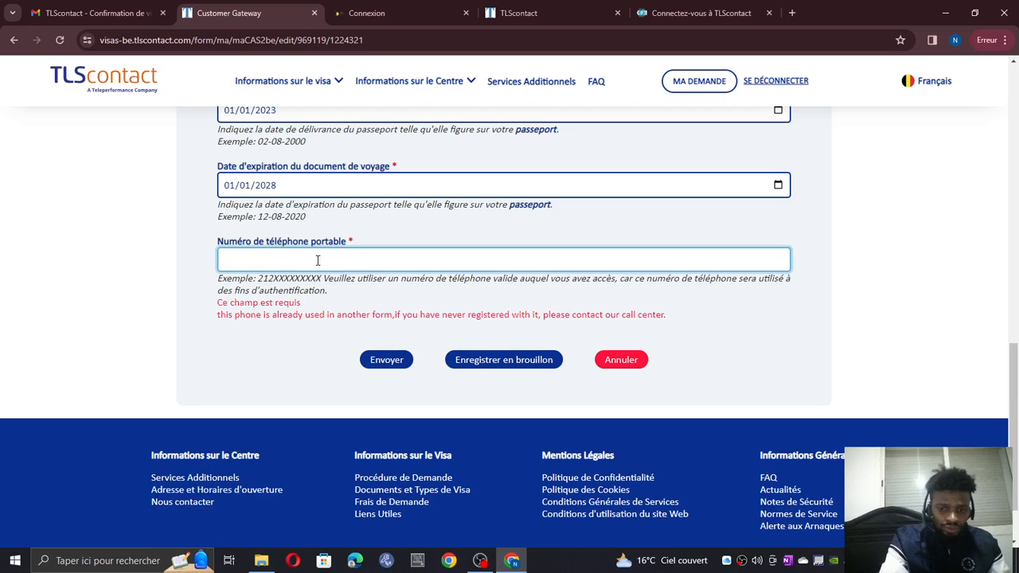
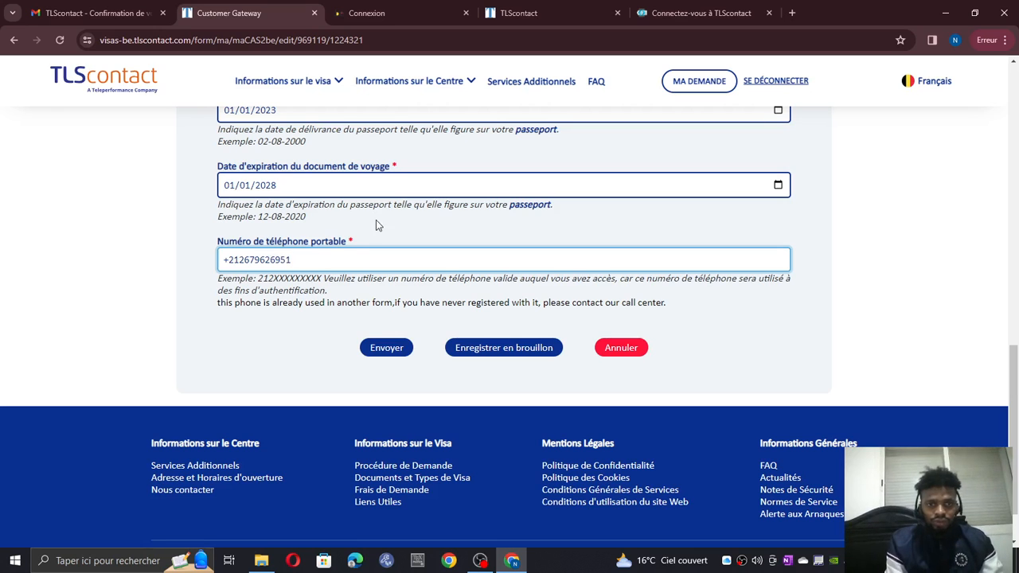
- Submit the form, send the group application, and confirm the final validation
{"action": "left_click", "coordinate": [372, 351]}
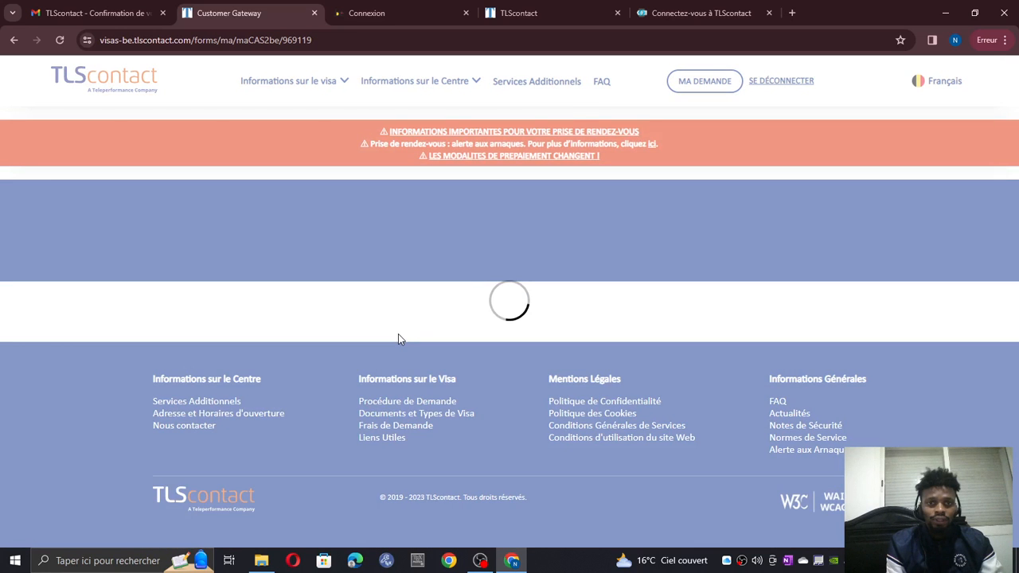
{"action": "scroll", "coordinate": [510, 341], "scroll_direction": "down", "scroll_amount": 2}
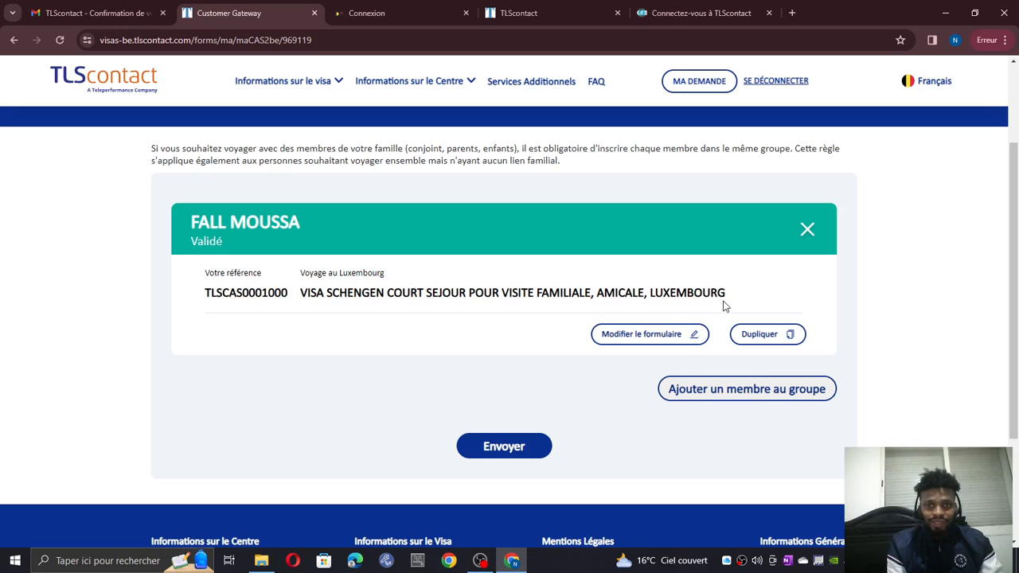
{"action": "left_click", "coordinate": [492, 447]}
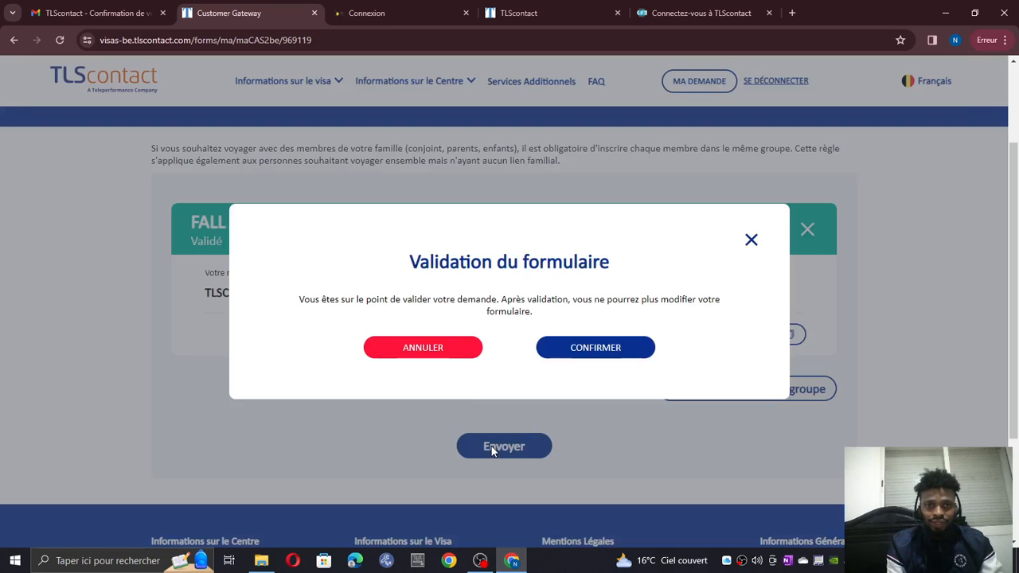
{"action": "left_click", "coordinate": [583, 350]}
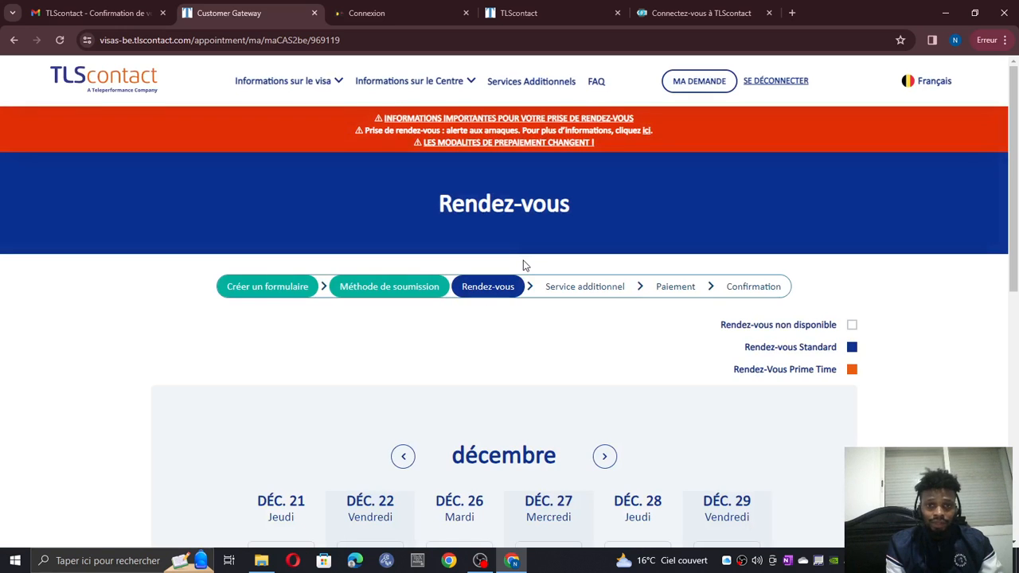
{"action": "scroll", "coordinate": [630, 369], "scroll_direction": "down", "scroll_amount": 3}
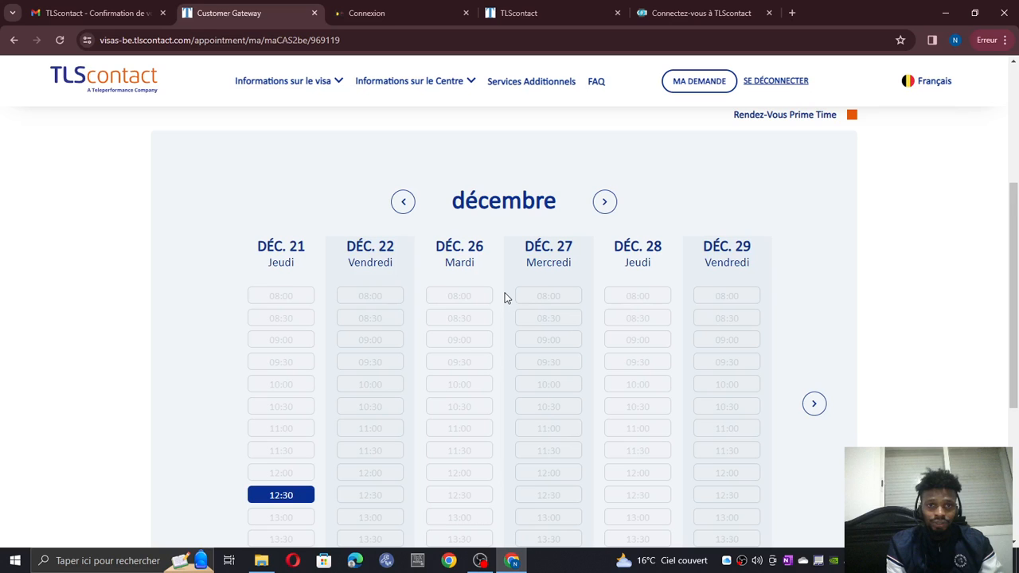
{"action": "scroll", "coordinate": [772, 231], "scroll_direction": "up", "scroll_amount": 2}
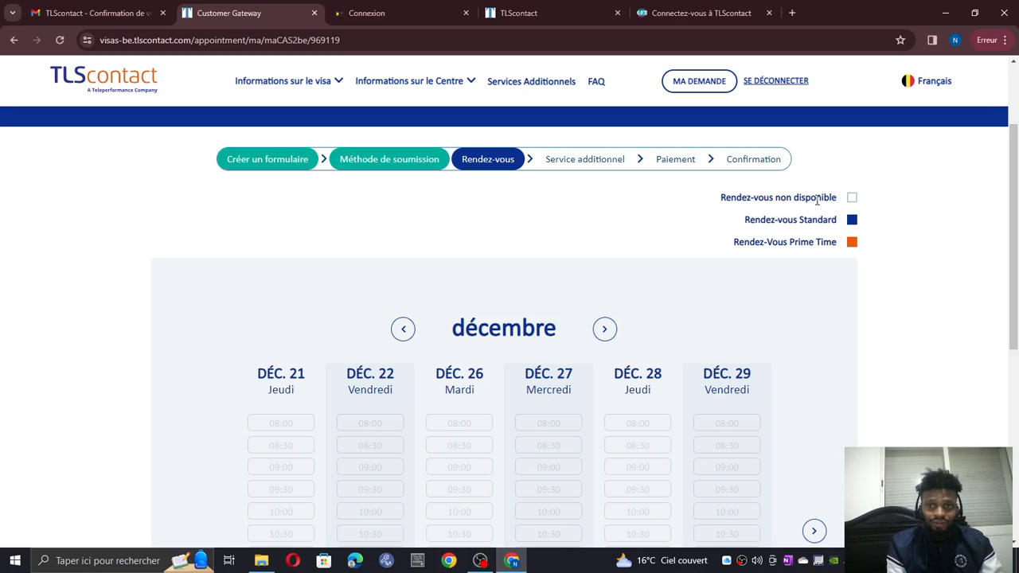
{"action": "scroll", "coordinate": [322, 351], "scroll_direction": "down", "scroll_amount": 3}
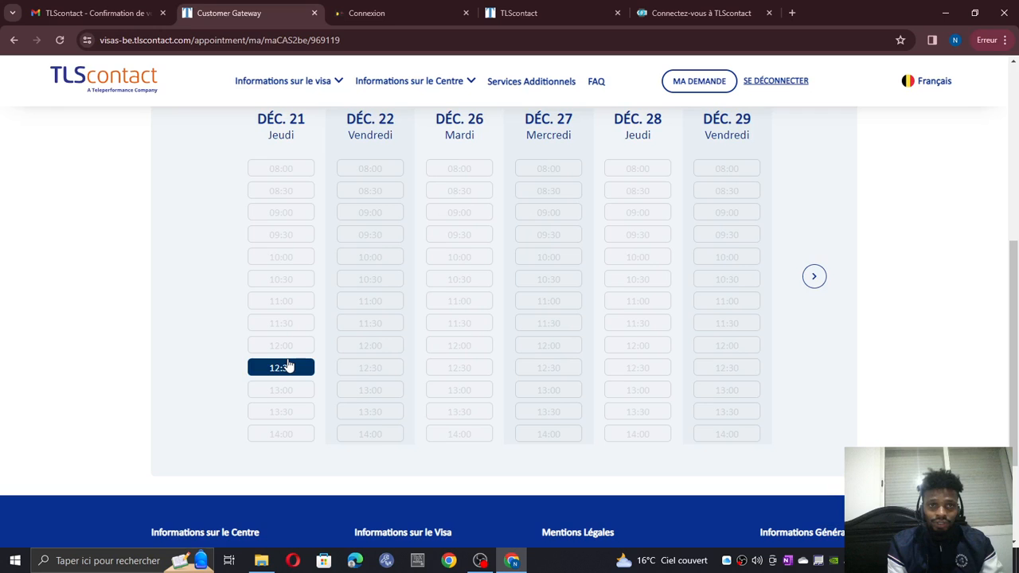
{"action": "scroll", "coordinate": [288, 366], "scroll_direction": "up", "scroll_amount": 1}
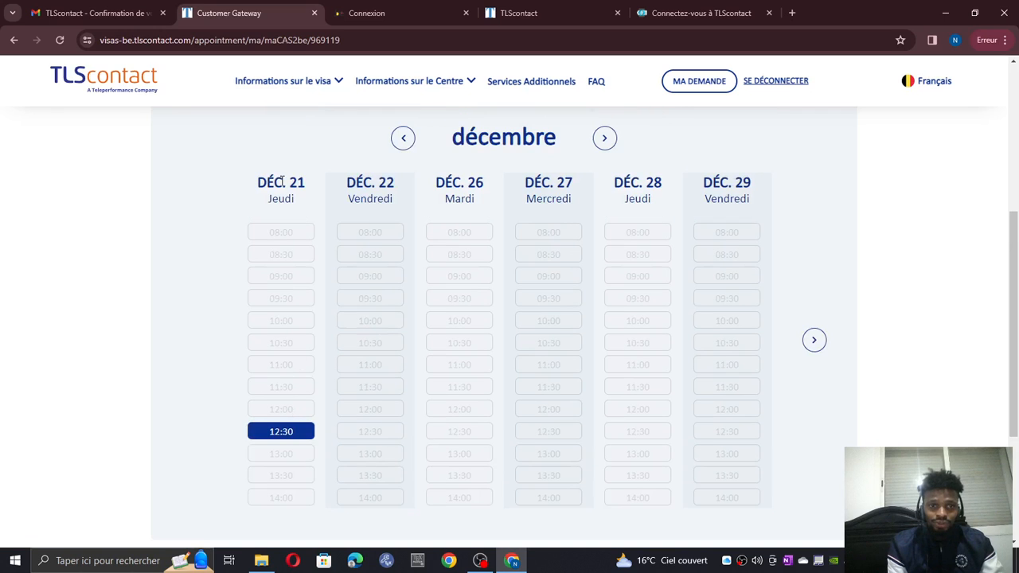
{"action": "scroll", "coordinate": [305, 189], "scroll_direction": "up", "scroll_amount": 2}
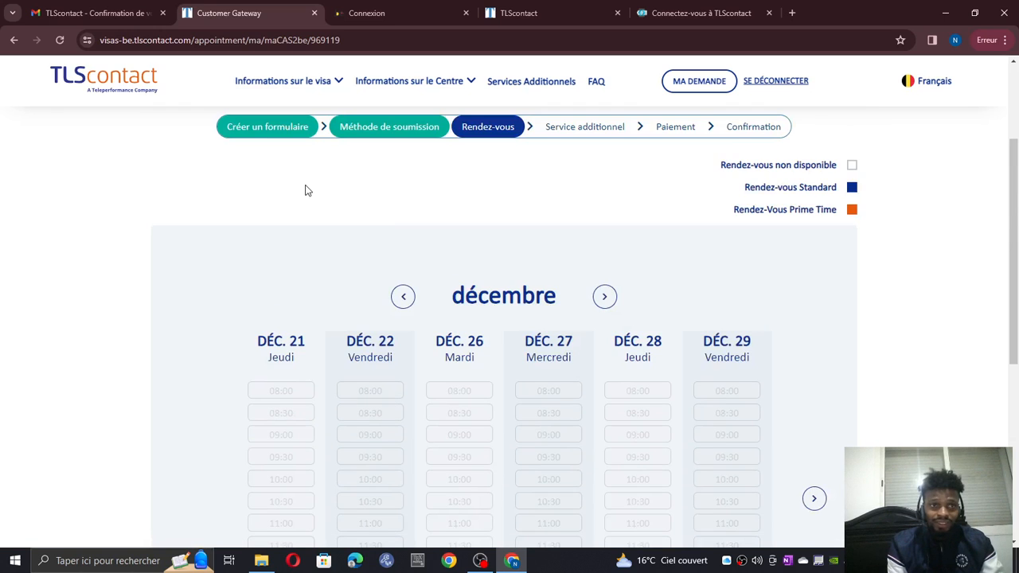
{"action": "scroll", "coordinate": [305, 190], "scroll_direction": "up", "scroll_amount": 1}
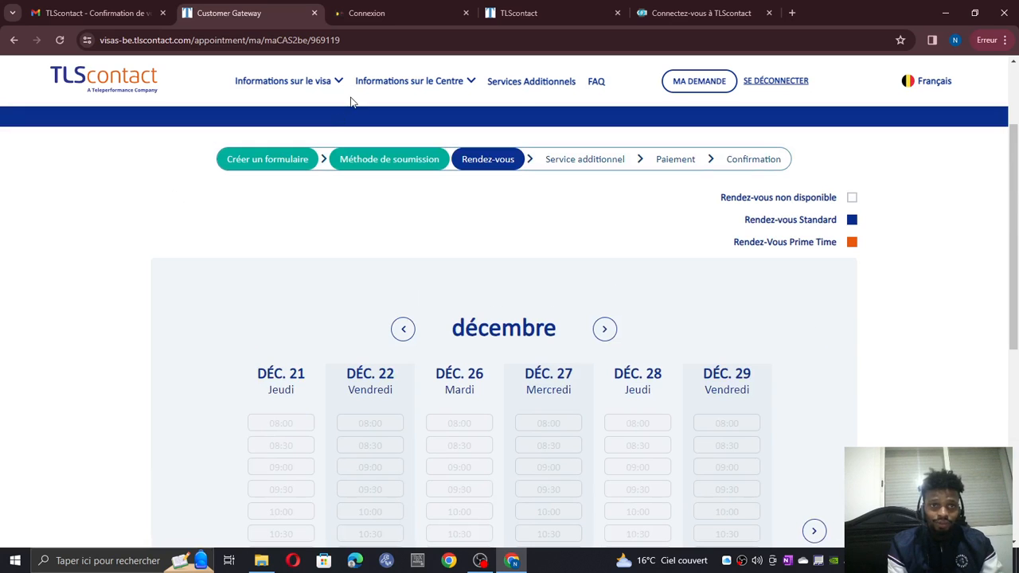
{"action": "scroll", "coordinate": [351, 102], "scroll_direction": "down", "scroll_amount": 3}
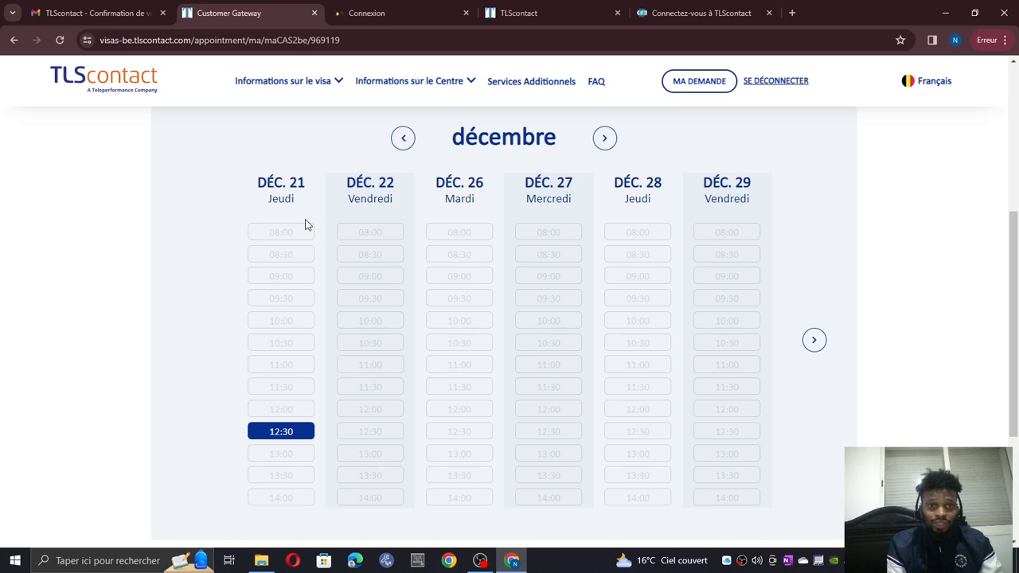
{"action": "scroll", "coordinate": [246, 226], "scroll_direction": "up", "scroll_amount": 3}
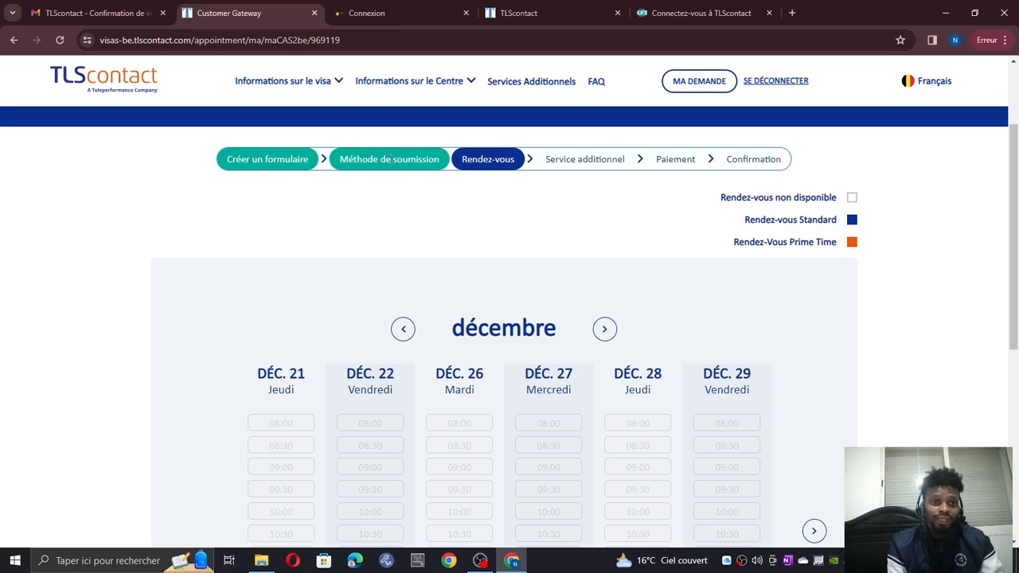
{"action": "scroll", "coordinate": [358, 263], "scroll_direction": "down", "scroll_amount": 2}
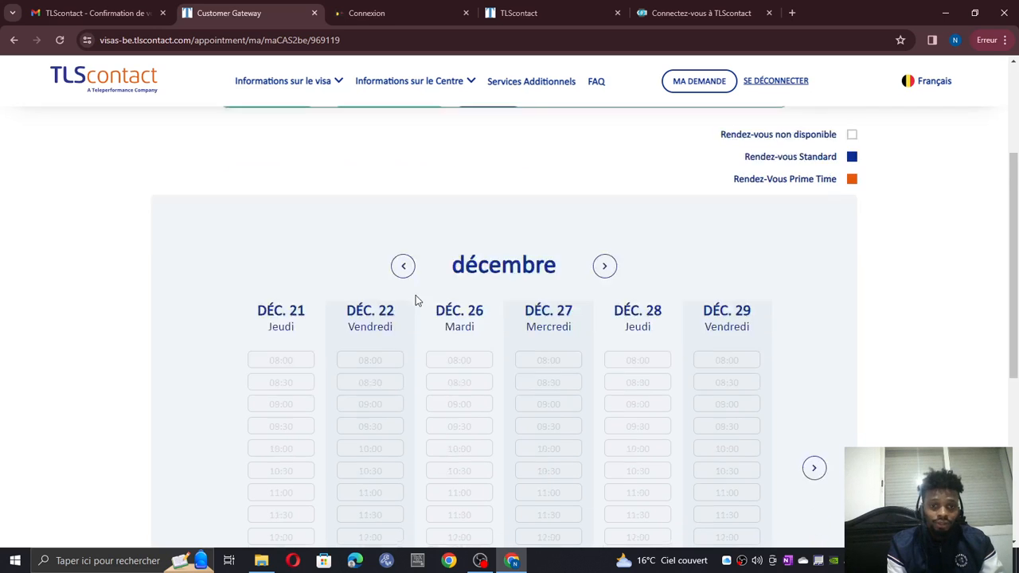
{"action": "scroll", "coordinate": [318, 382], "scroll_direction": "down", "scroll_amount": 1}
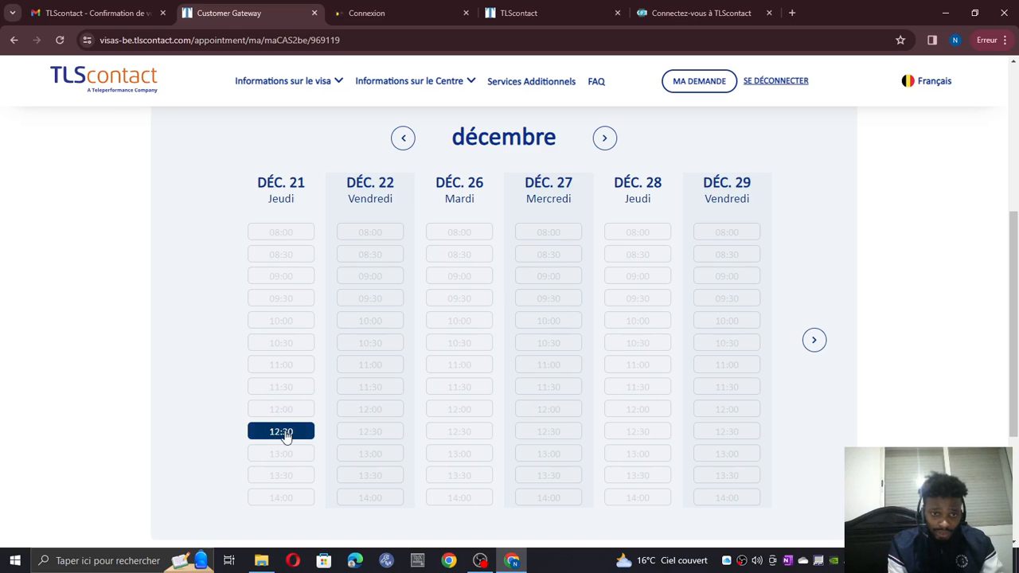
{"action": "left_click", "coordinate": [281, 432]}
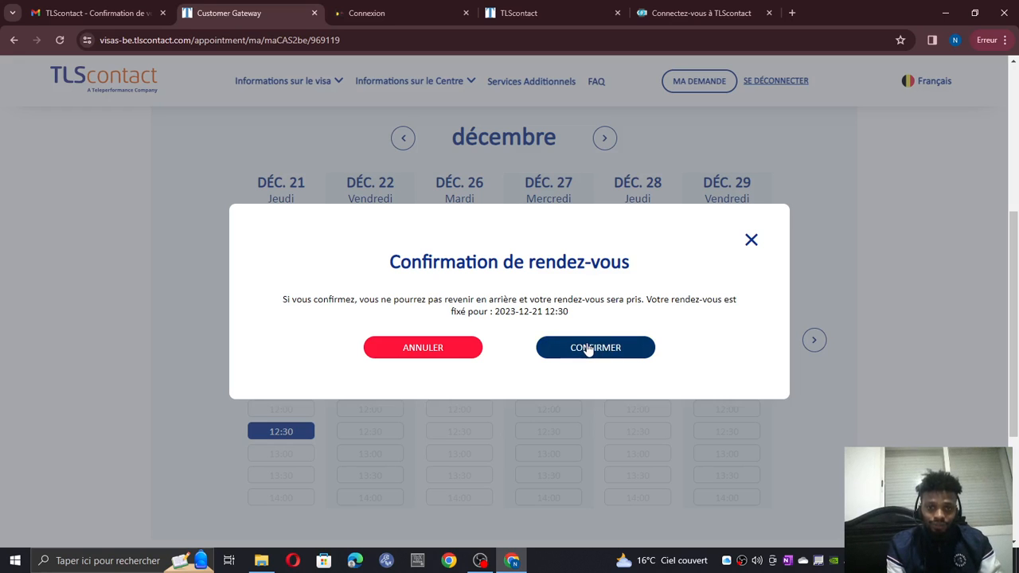
- Confirm the 21 December 12:30 appointment in the confirmation dialog
{"action": "left_click", "coordinate": [588, 348]}
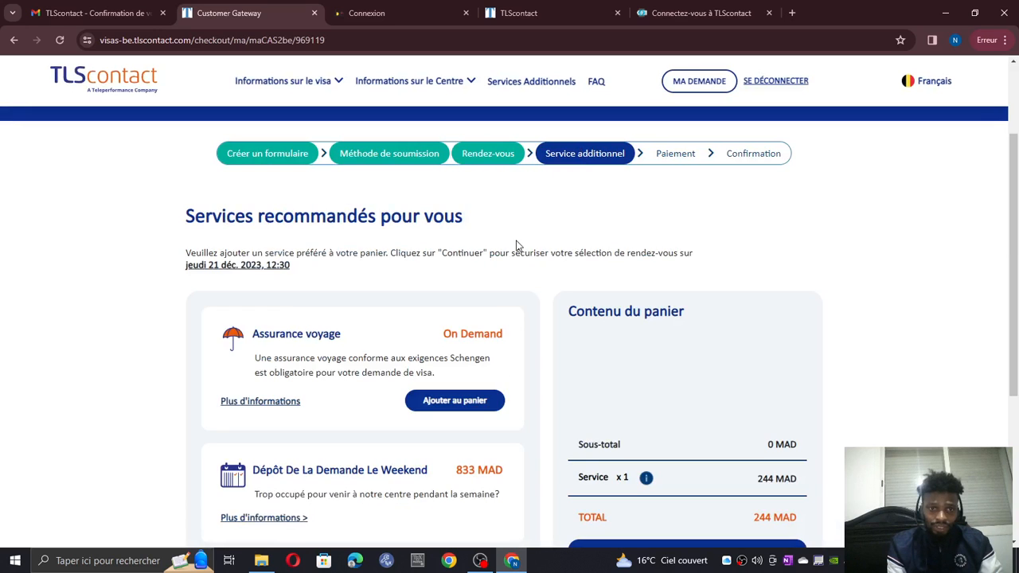
{"action": "scroll", "coordinate": [515, 245], "scroll_direction": "down", "scroll_amount": 2}
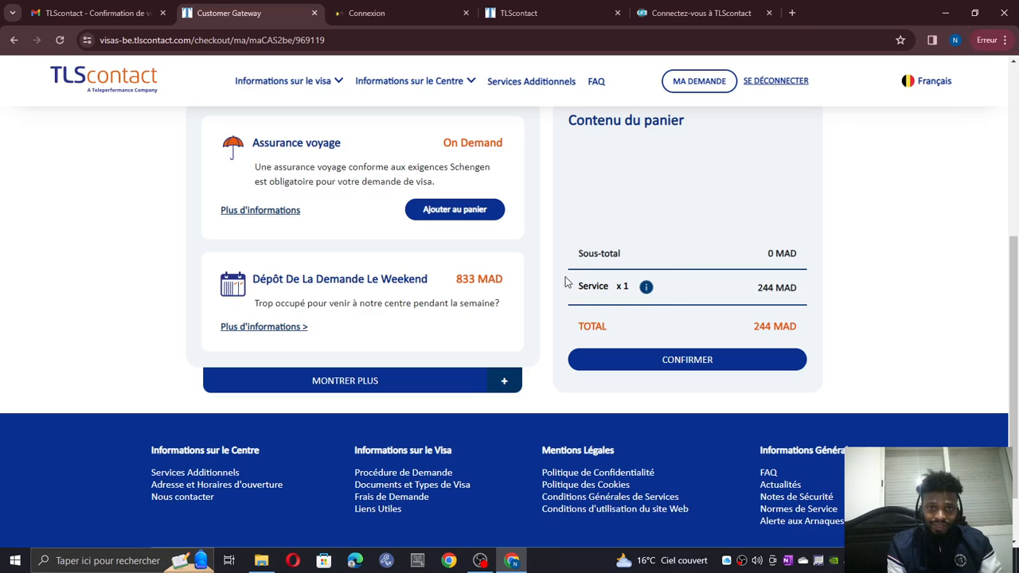
{"action": "scroll", "coordinate": [565, 280], "scroll_direction": "up", "scroll_amount": 2}
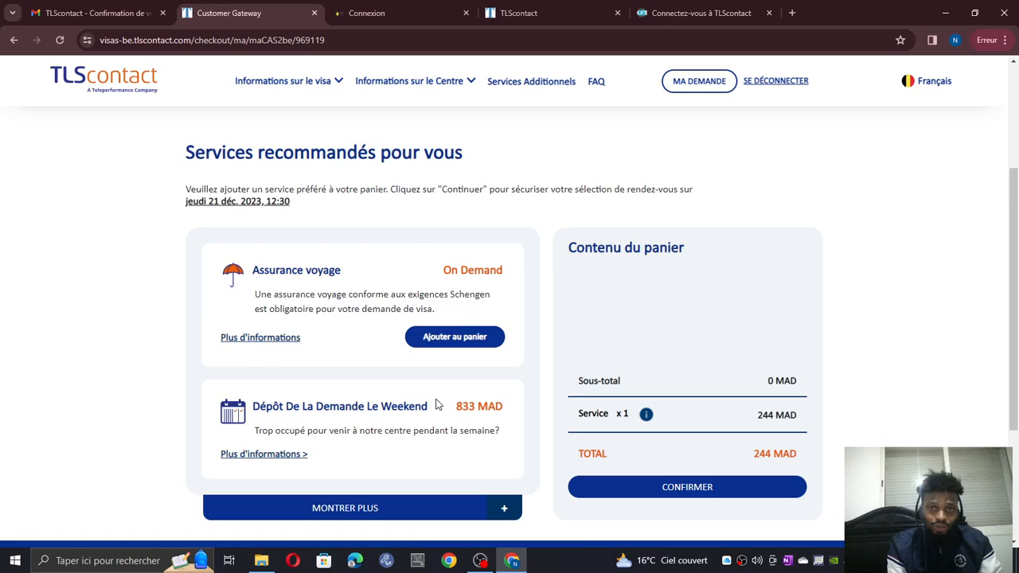
{"action": "scroll", "coordinate": [436, 405], "scroll_direction": "down", "scroll_amount": 1}
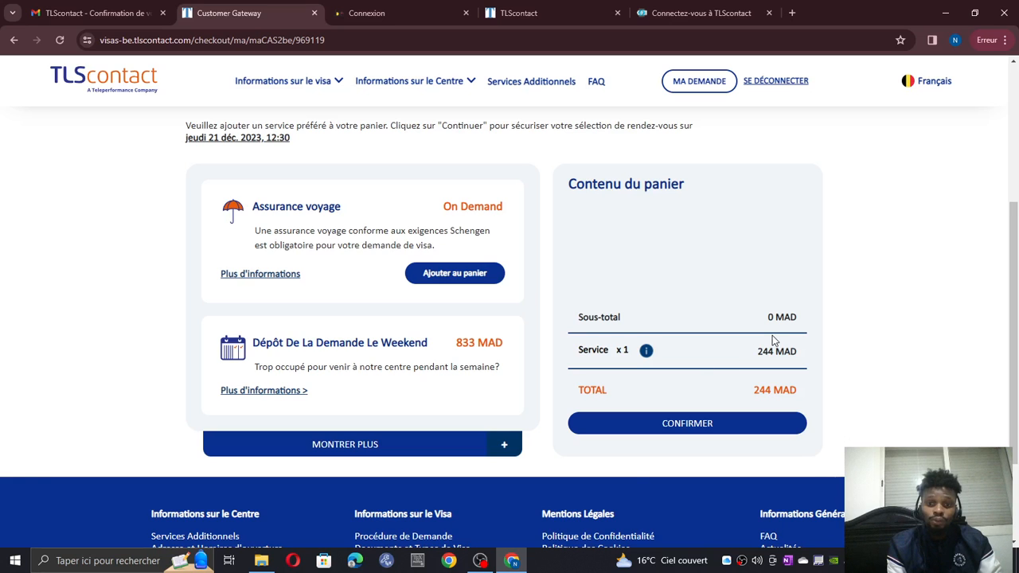
{"action": "scroll", "coordinate": [772, 335], "scroll_direction": "up", "scroll_amount": 2}
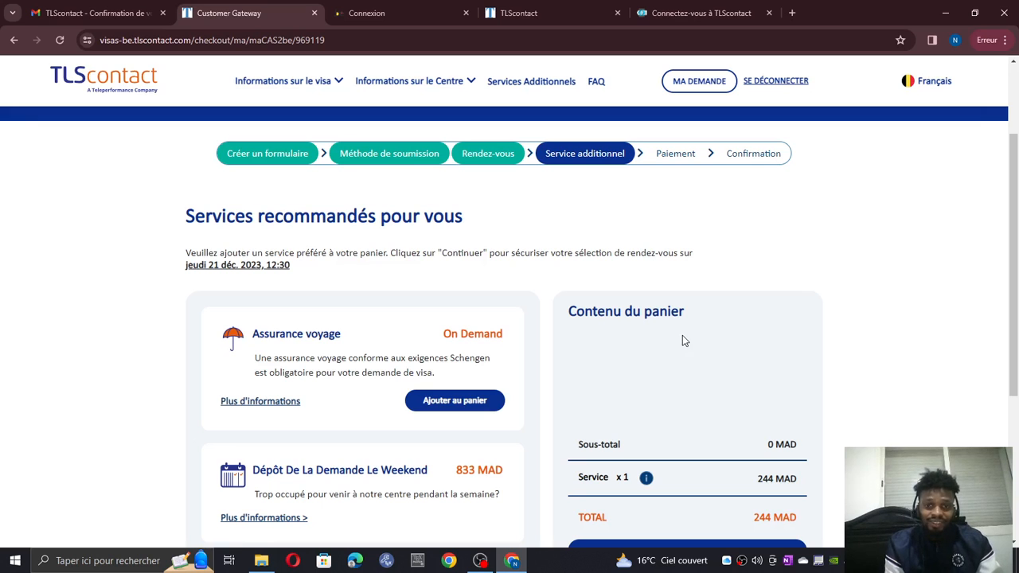
{"action": "scroll", "coordinate": [676, 289], "scroll_direction": "down", "scroll_amount": 2}
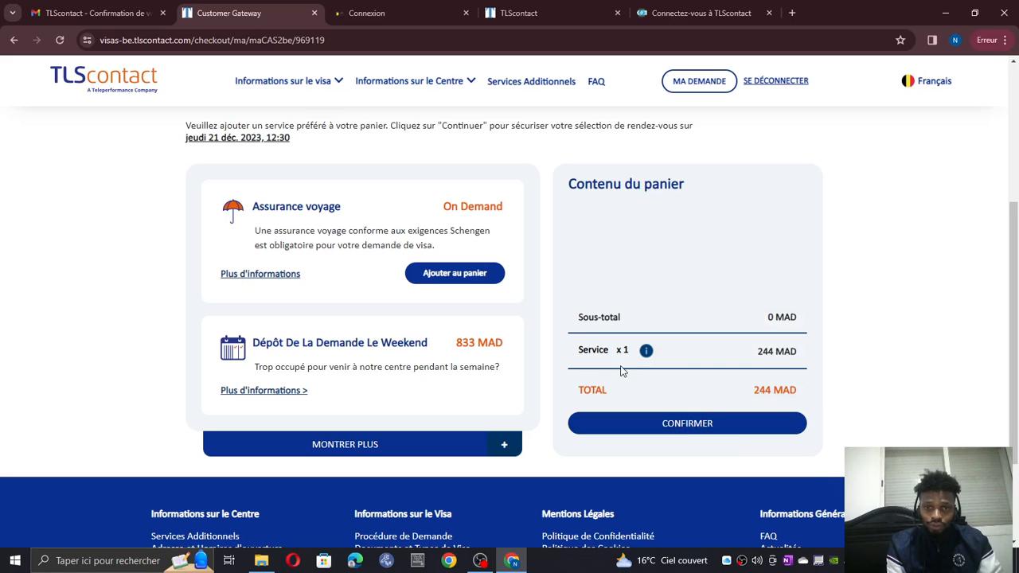
{"action": "mouse_move", "coordinate": [646, 350]}
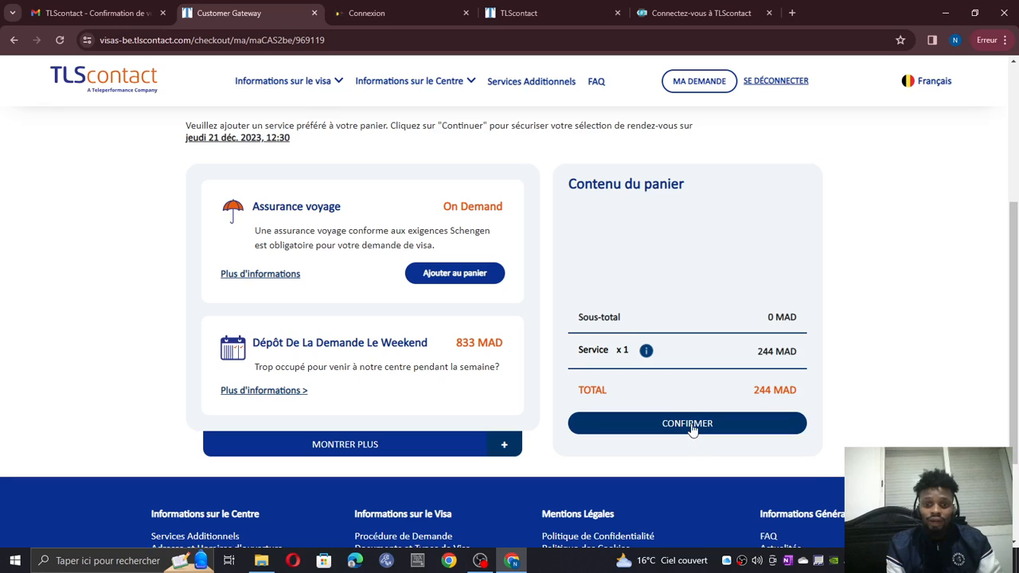
{"action": "left_click", "coordinate": [691, 425]}
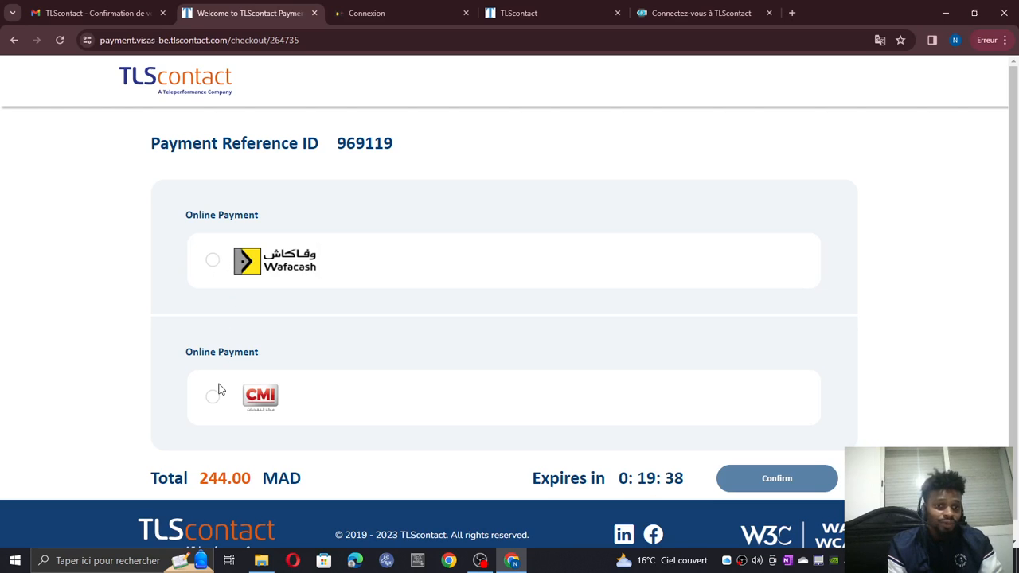
- Select Wafacash as the payment method for the 244 MAD cart and confirm it
{"action": "left_click", "coordinate": [210, 263]}
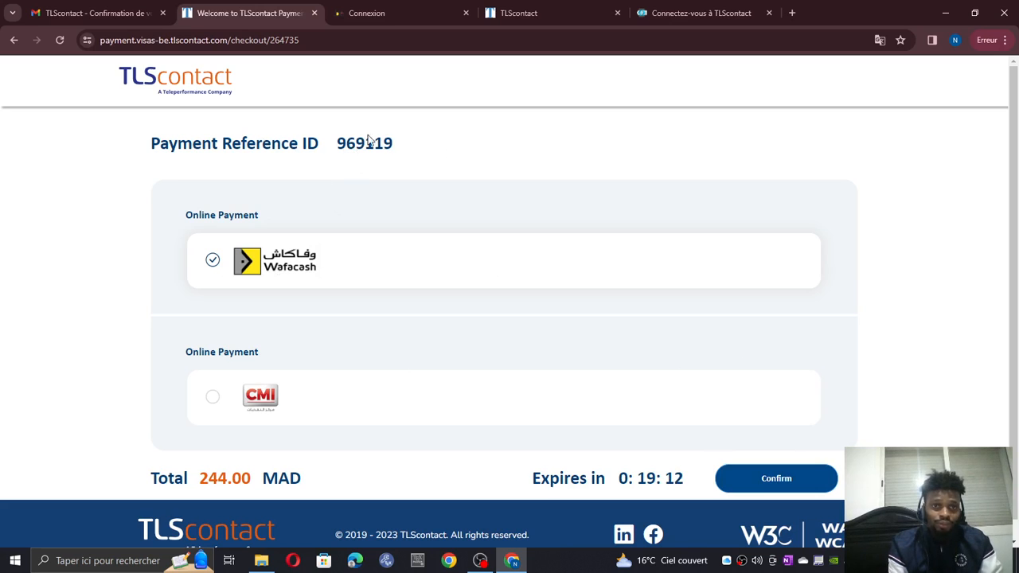
{"action": "left_click", "coordinate": [768, 481]}
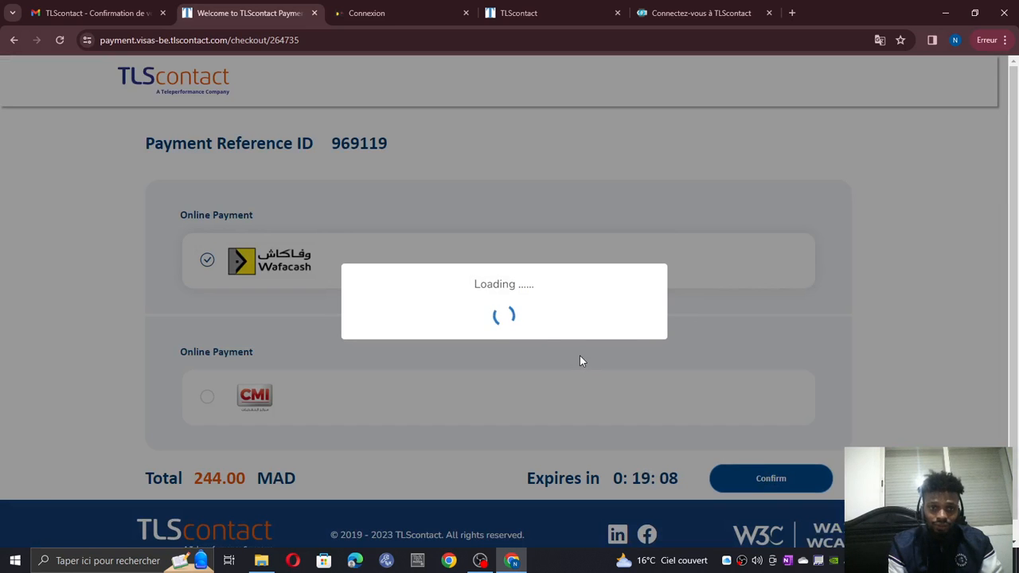